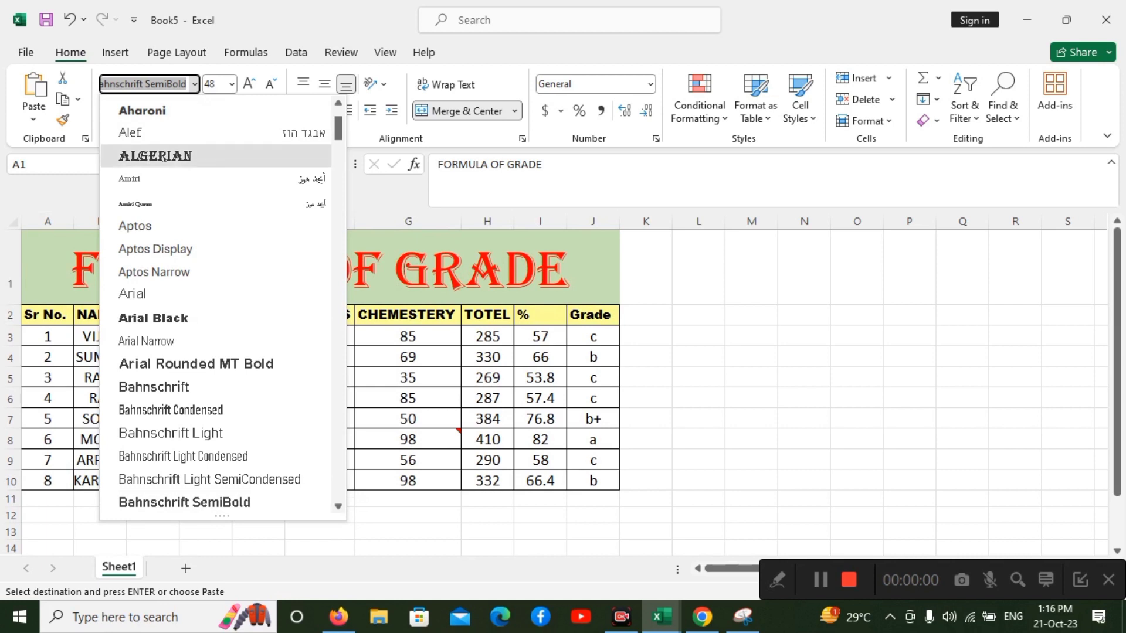
Format the title in A1 with the Algerian font at size 36.
click(155, 155)
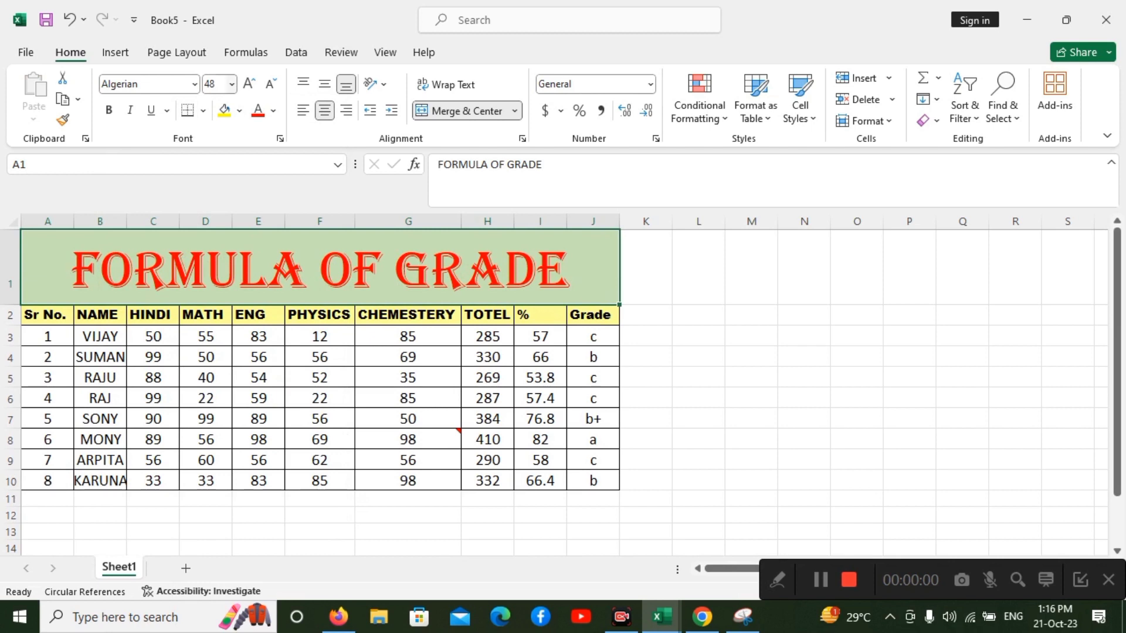
click(232, 84)
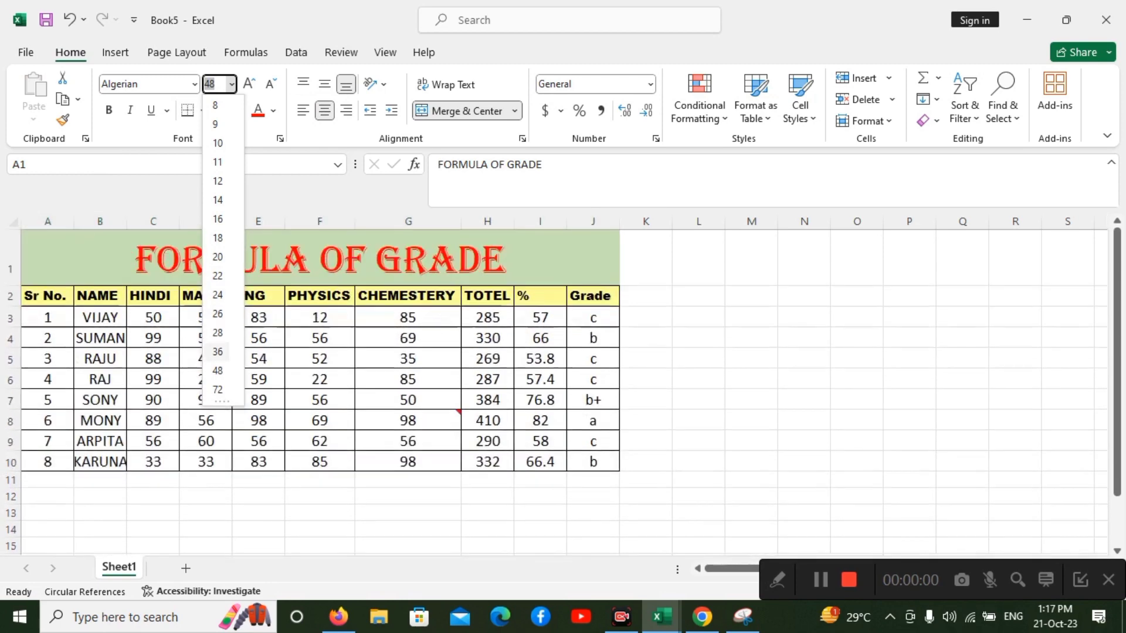
click(218, 351)
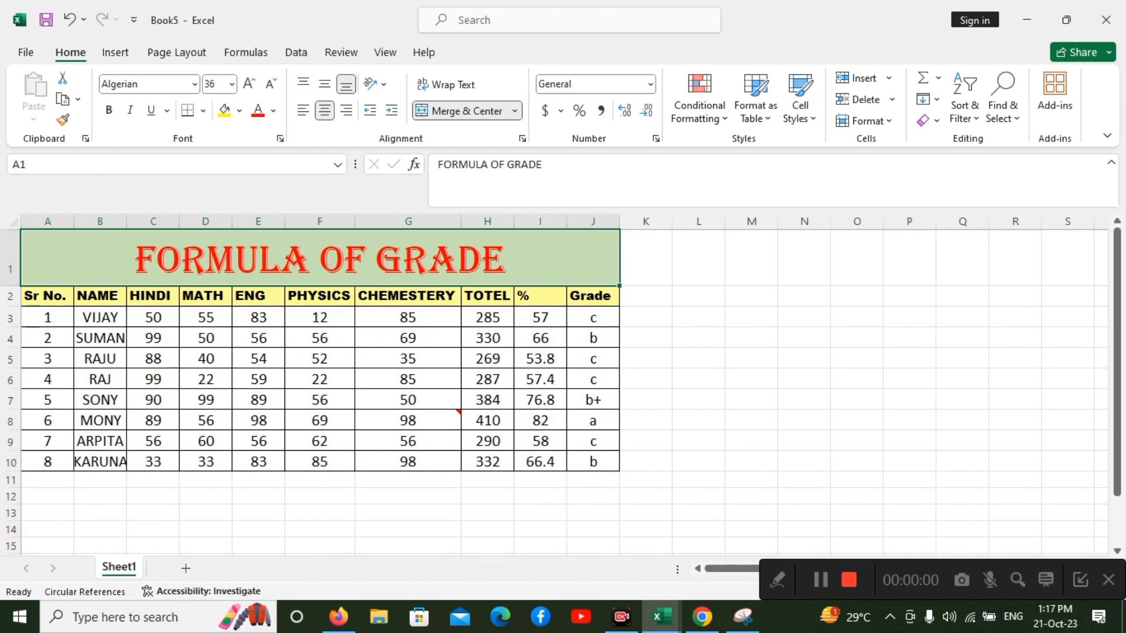
Add a second line reading "Marksheet" to the title in A1 and heighten row 1 to fit both lines.
key(F2)
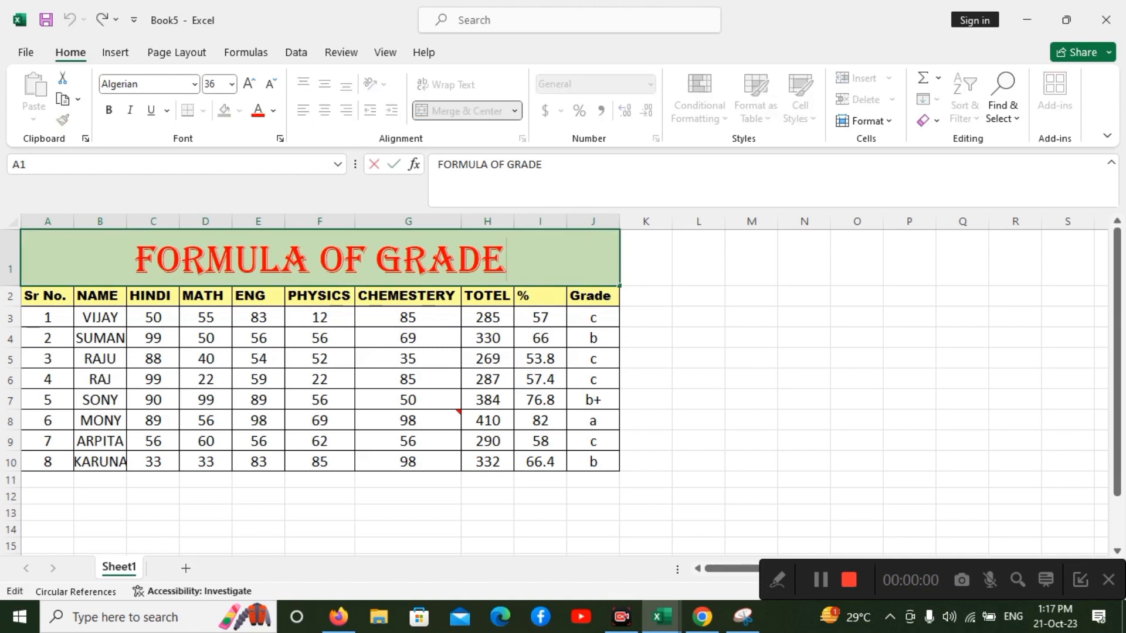
key(alt+Return)
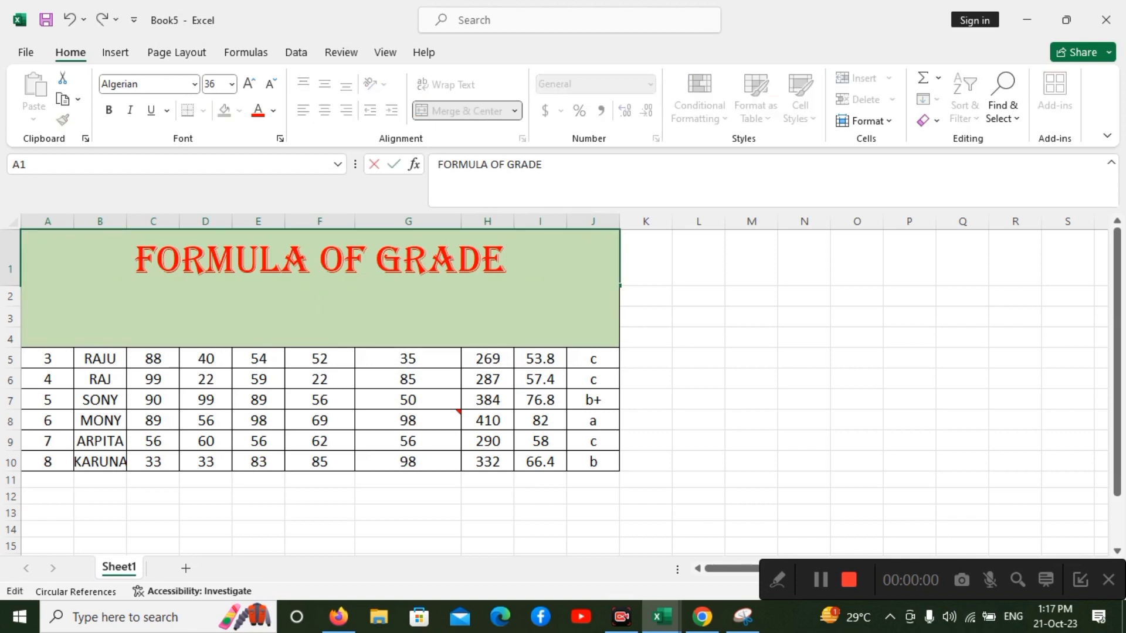
text(Ma)
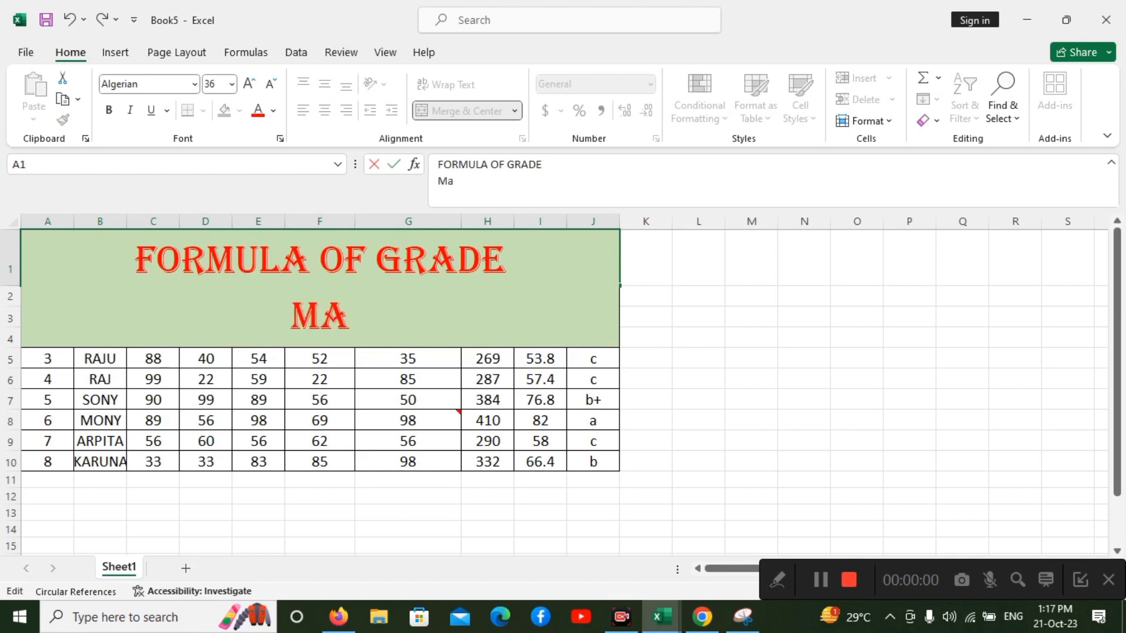
text(r)
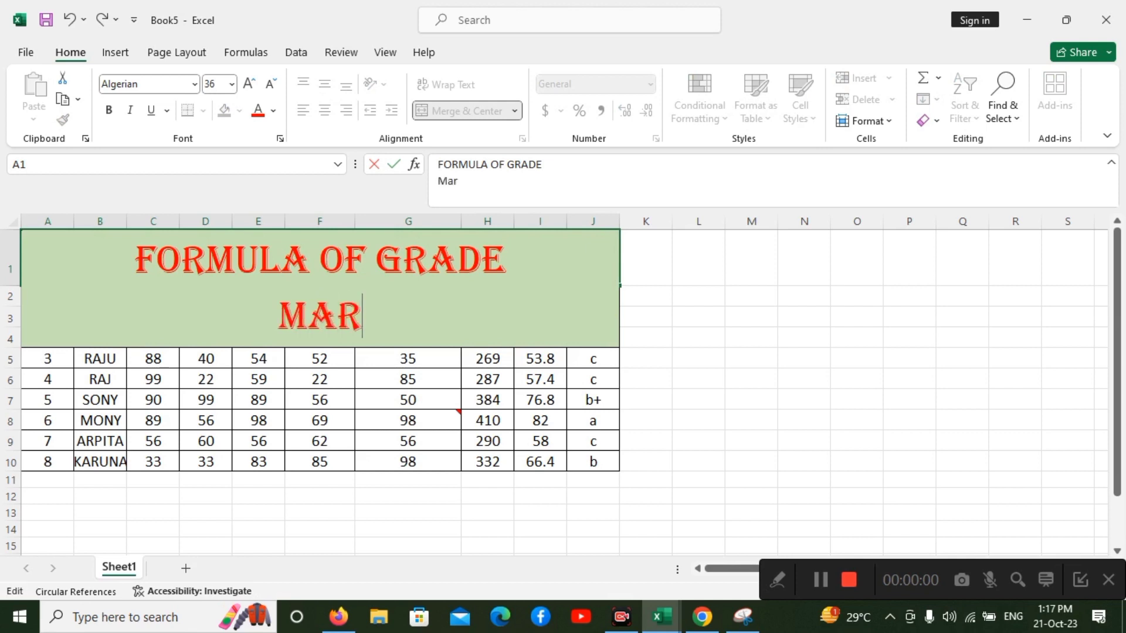
text(kshet)
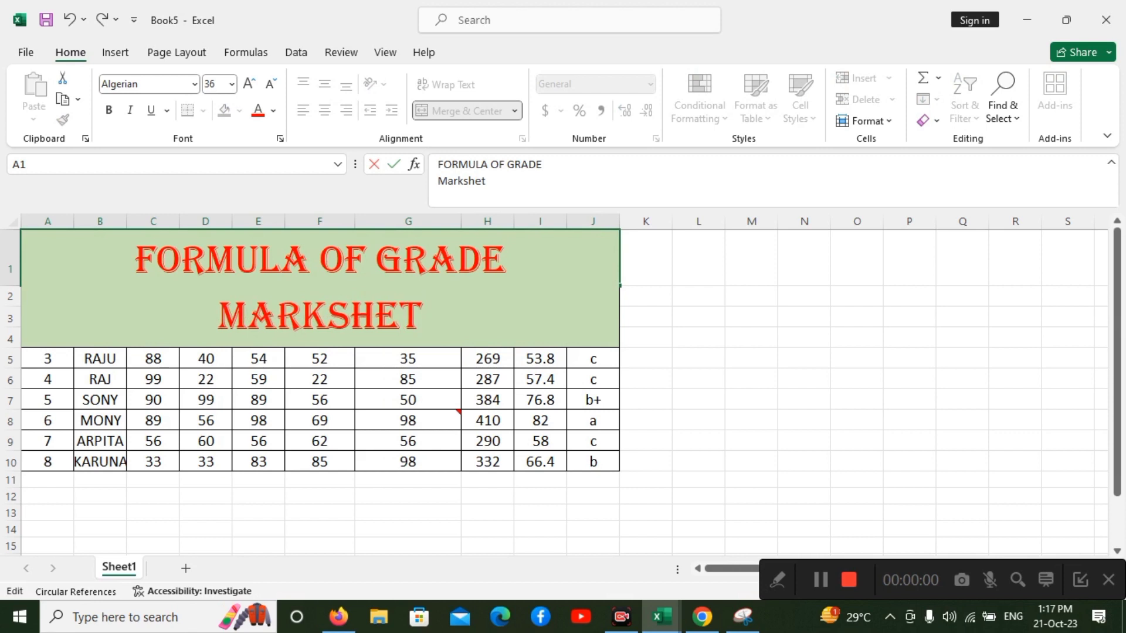
key(BackSpace)
text(et)
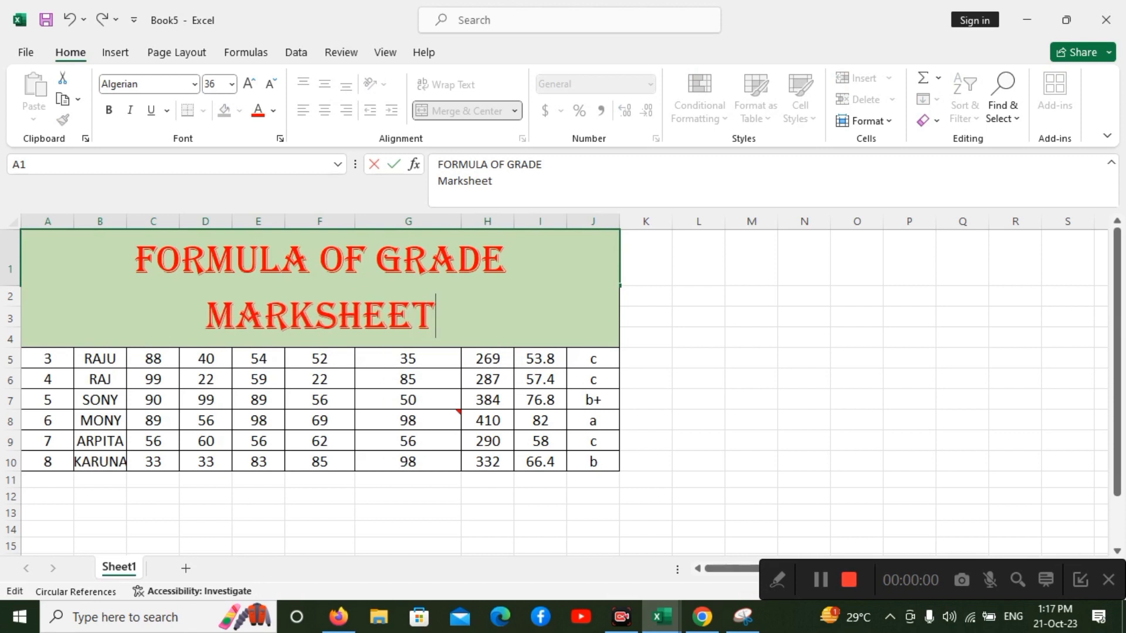
click(645, 296)
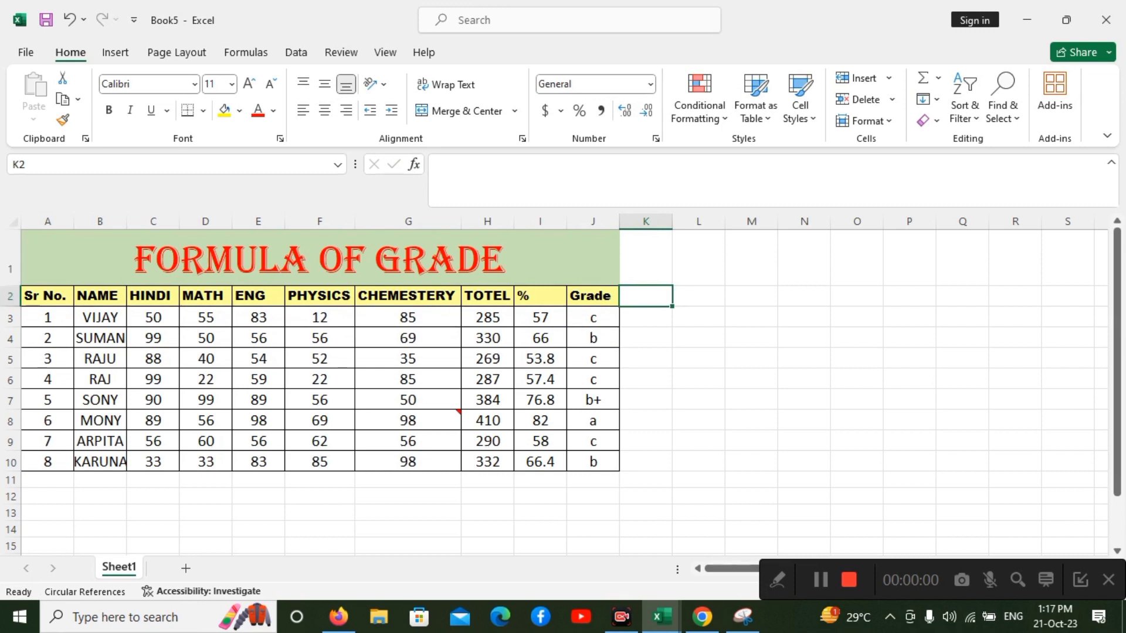
drag(10, 285, 11, 336)
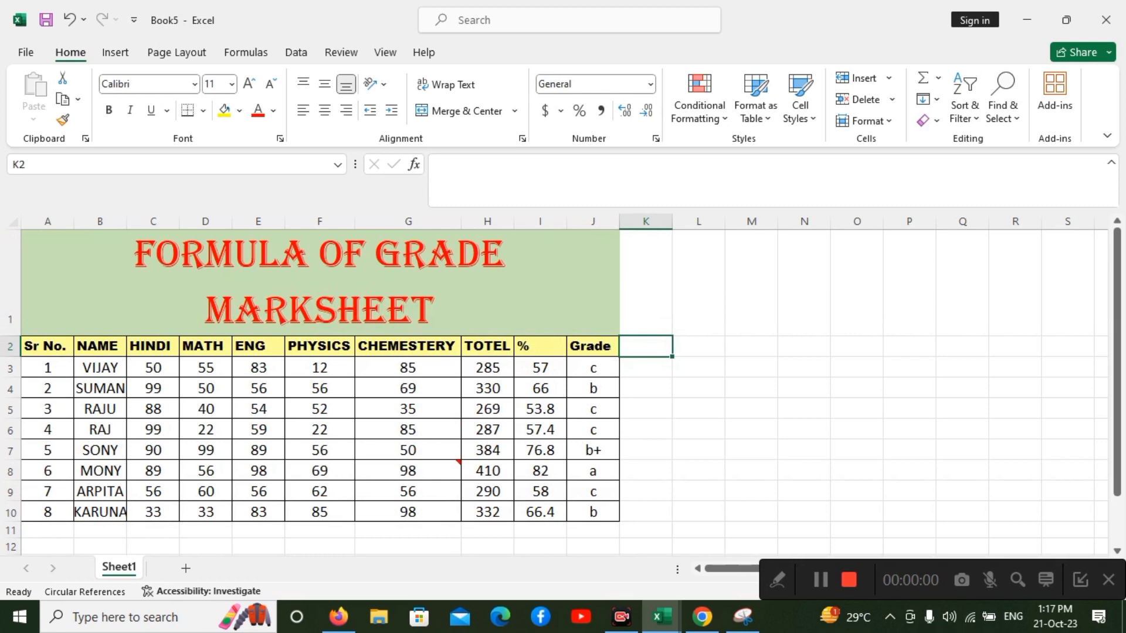
Set only the word "Marksheet" in the title cell to font size 16.
click(320, 283)
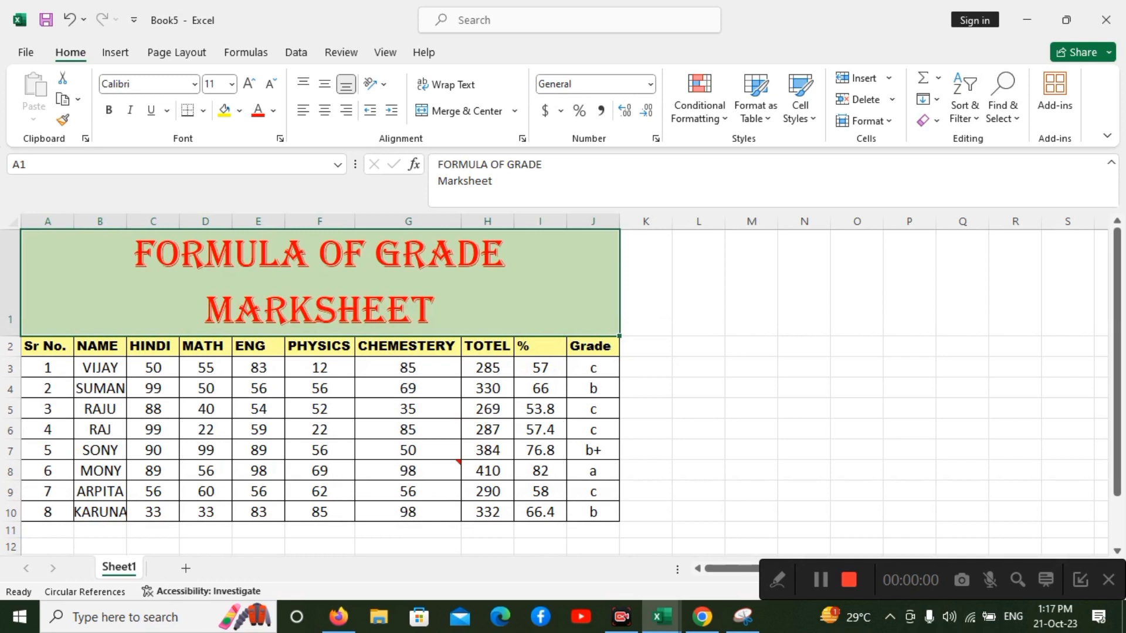
double_click(388, 310)
drag(435, 330, 206, 330)
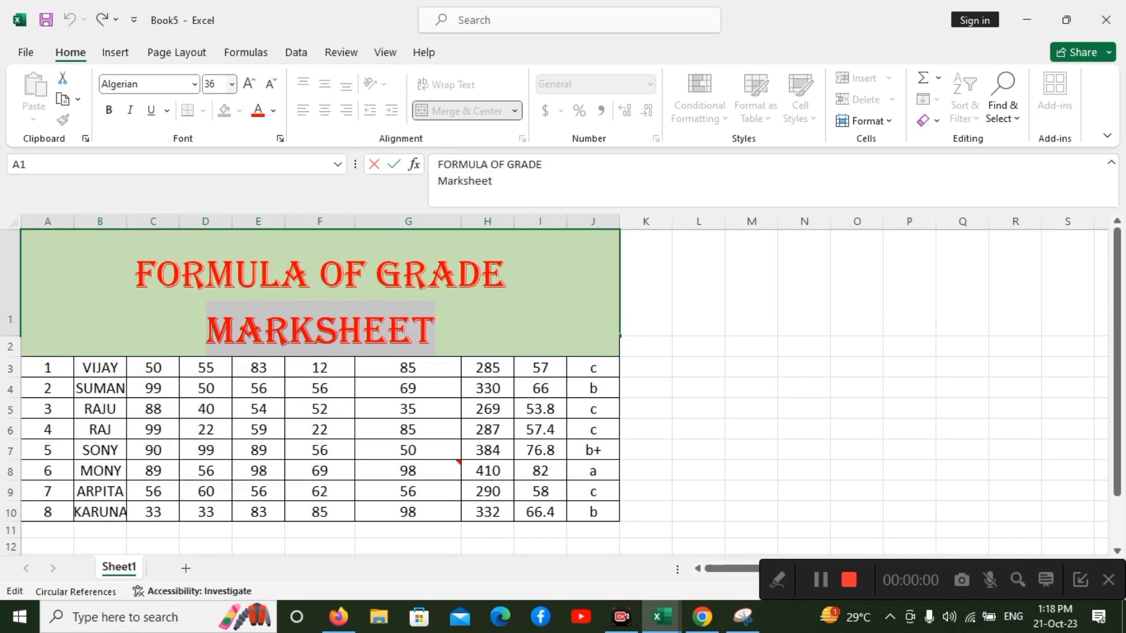
click(231, 84)
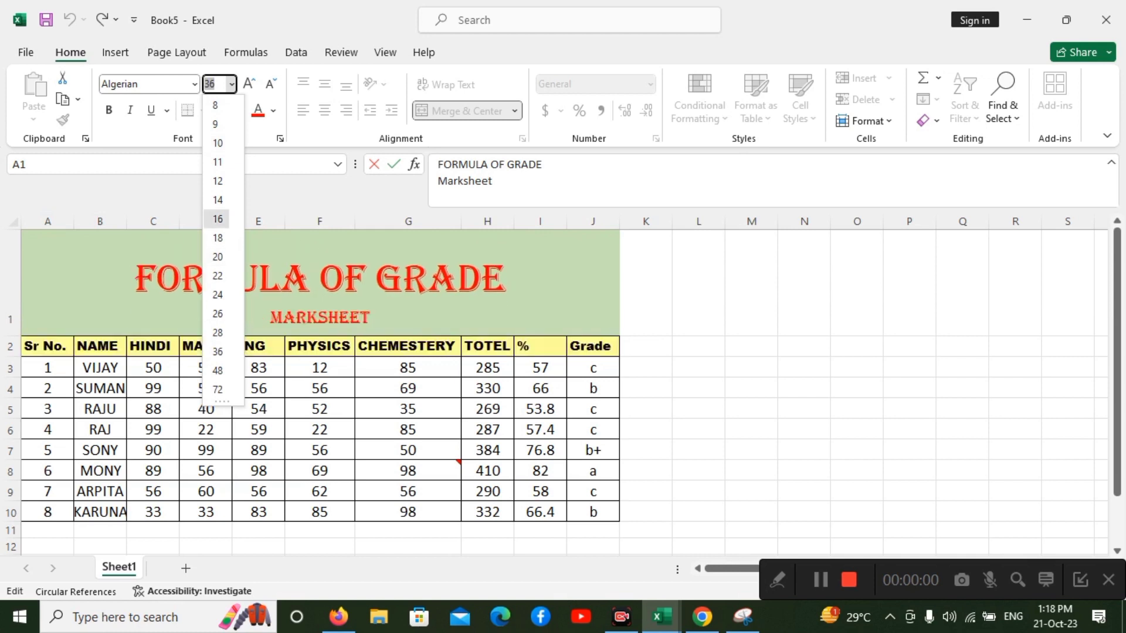
click(217, 219)
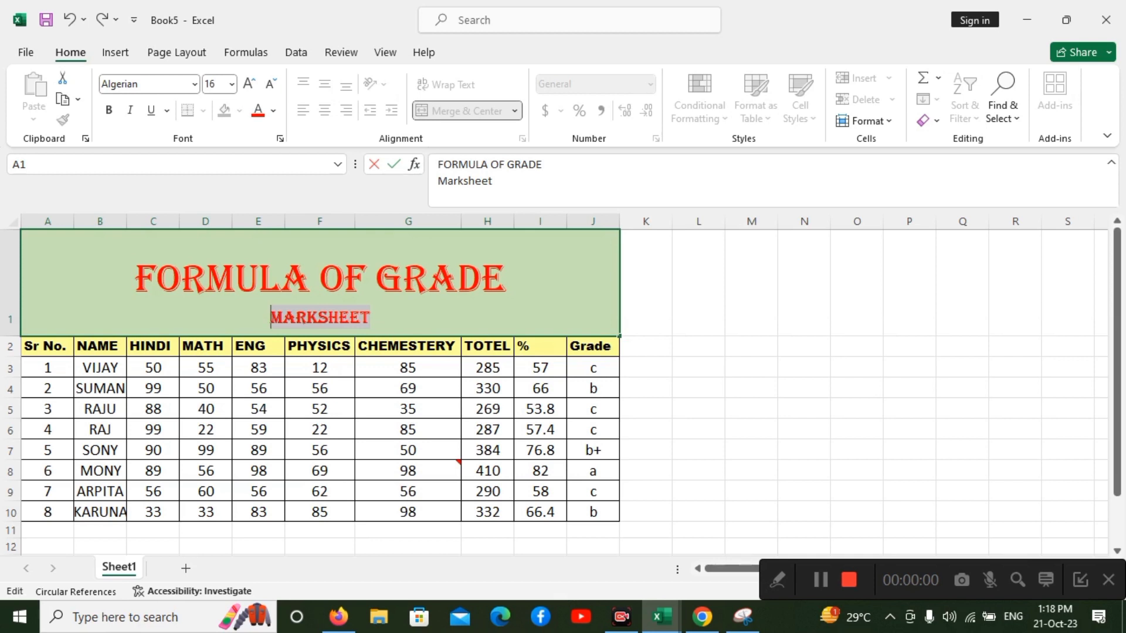
click(699, 282)
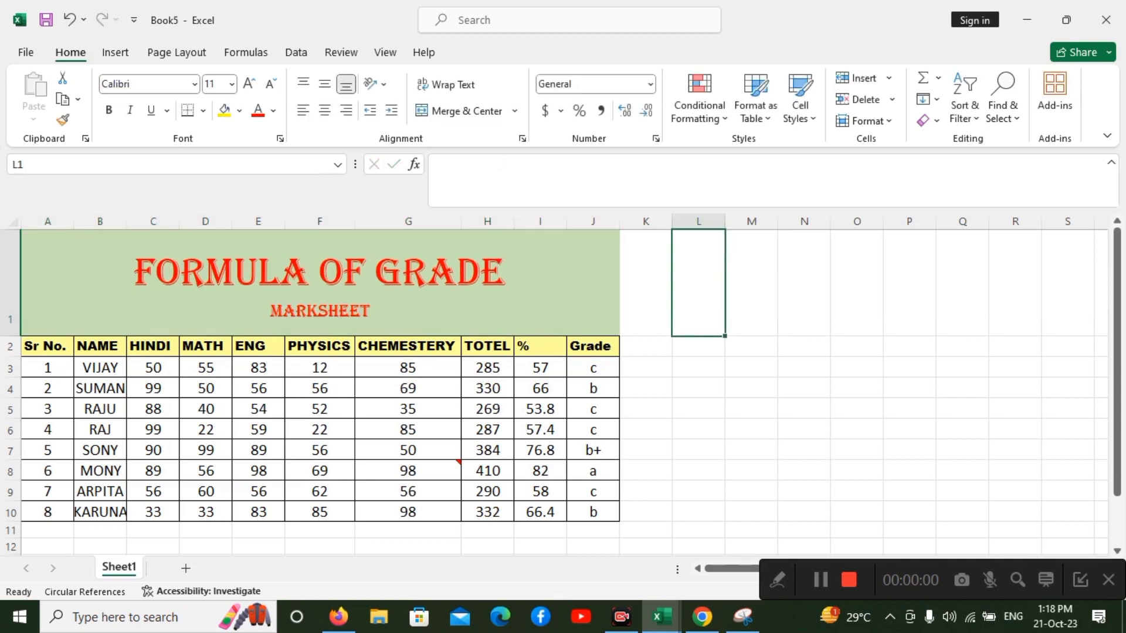
Set the entire two-line title in A1 to font size 36.
click(320, 283)
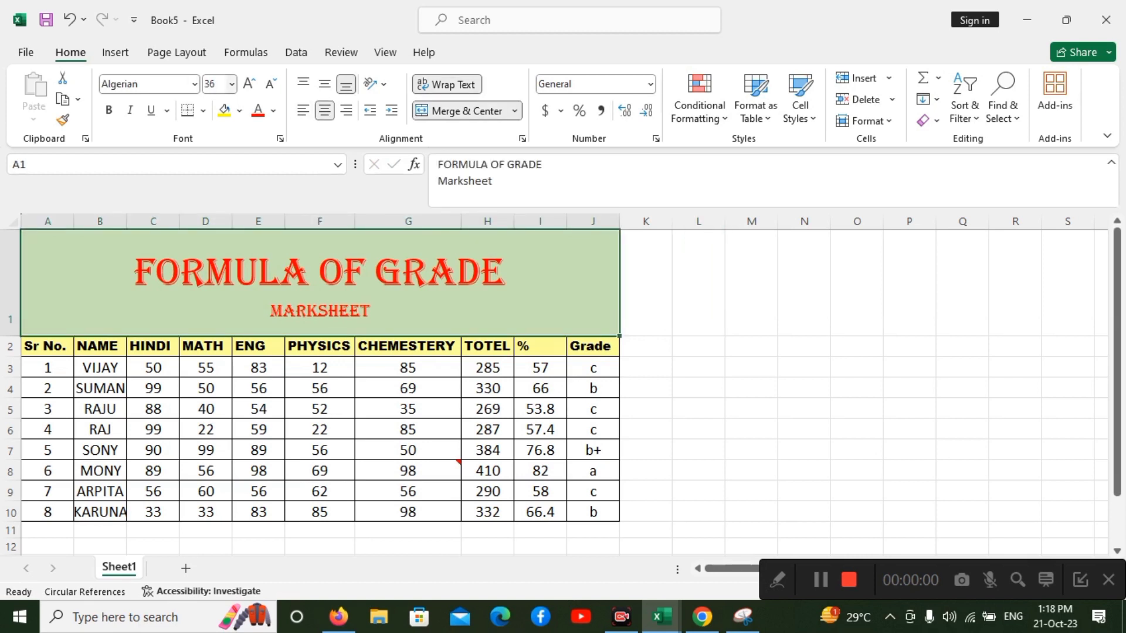
click(231, 83)
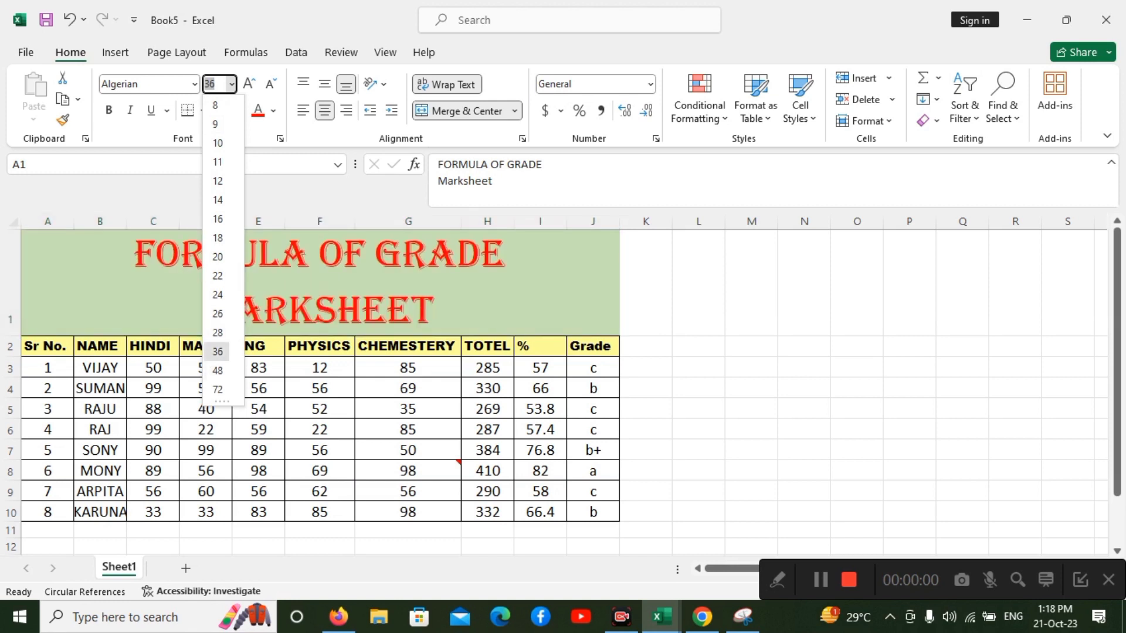
click(217, 352)
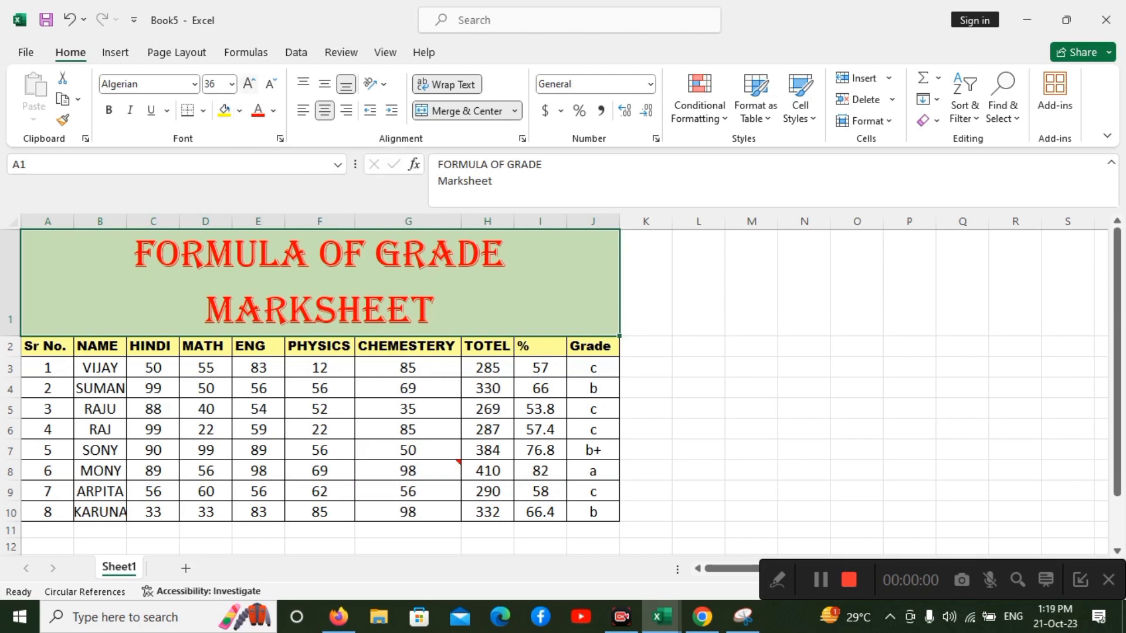
Increase the title's font size to 72 in increments and reduce it back to 36.
click(249, 84)
click(249, 84)
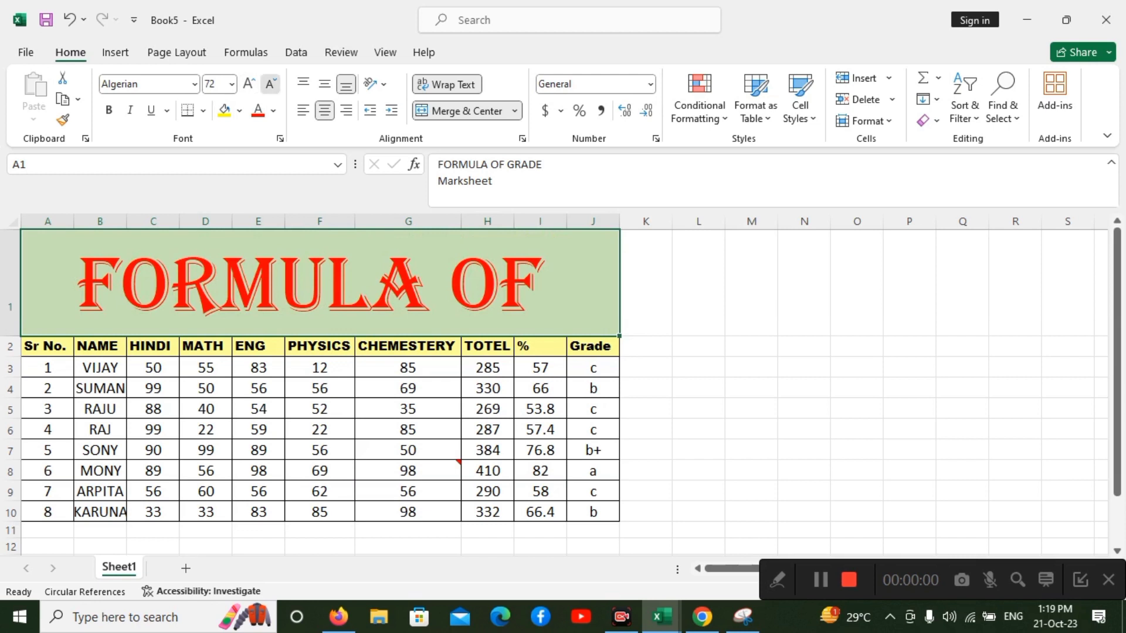
click(270, 84)
click(271, 84)
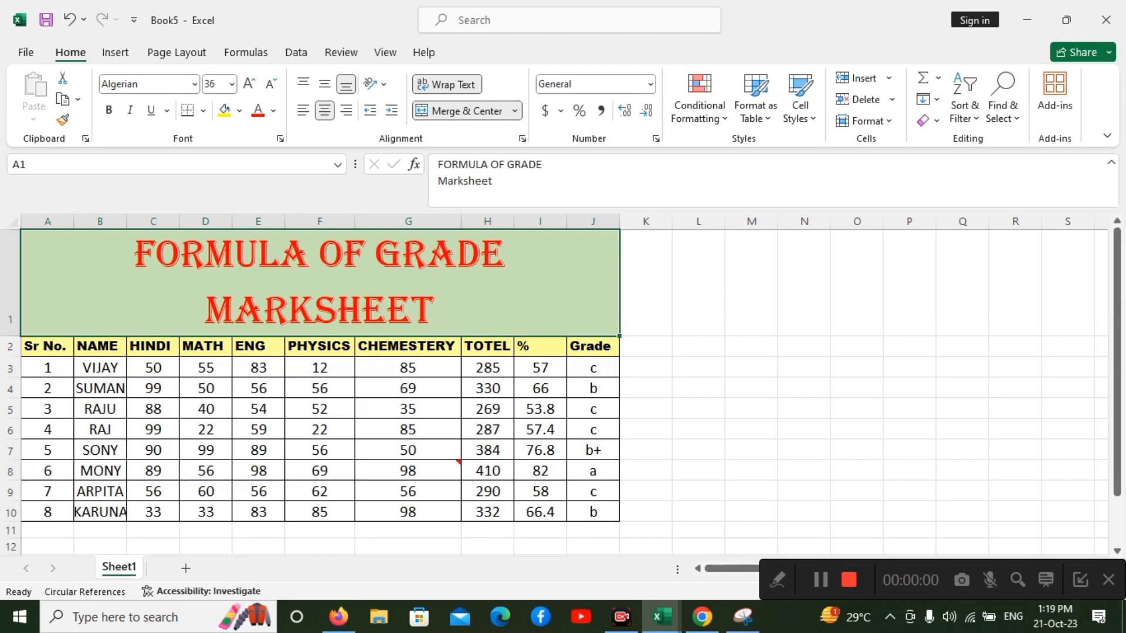
Try bold, italic and underline formatting on the header row A2:J2.
click(48, 347)
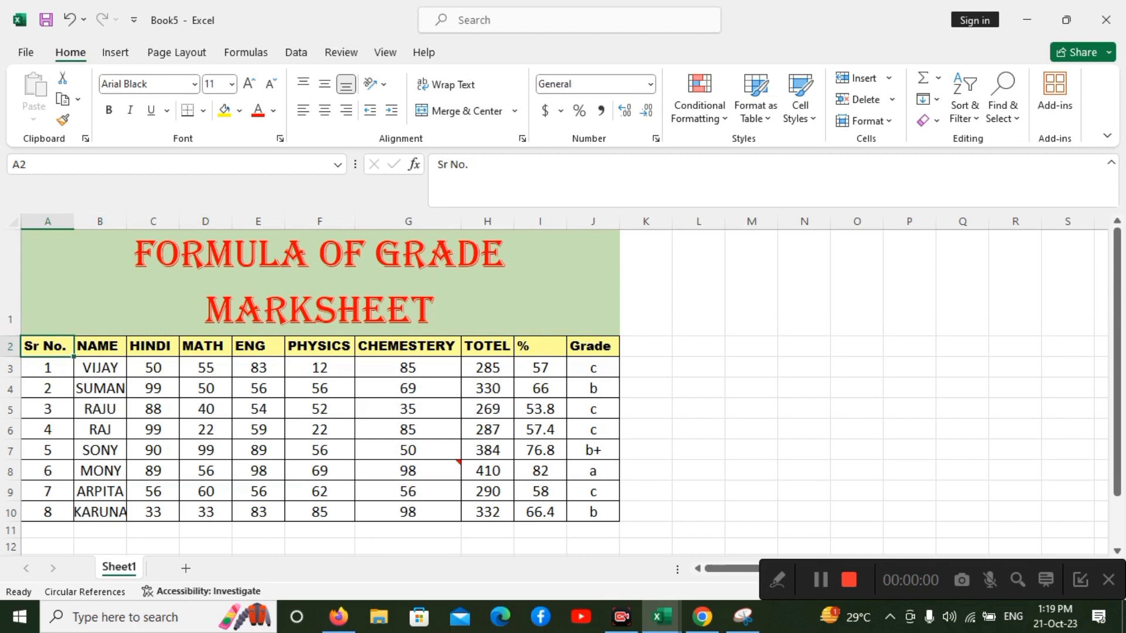
drag(47, 346, 593, 346)
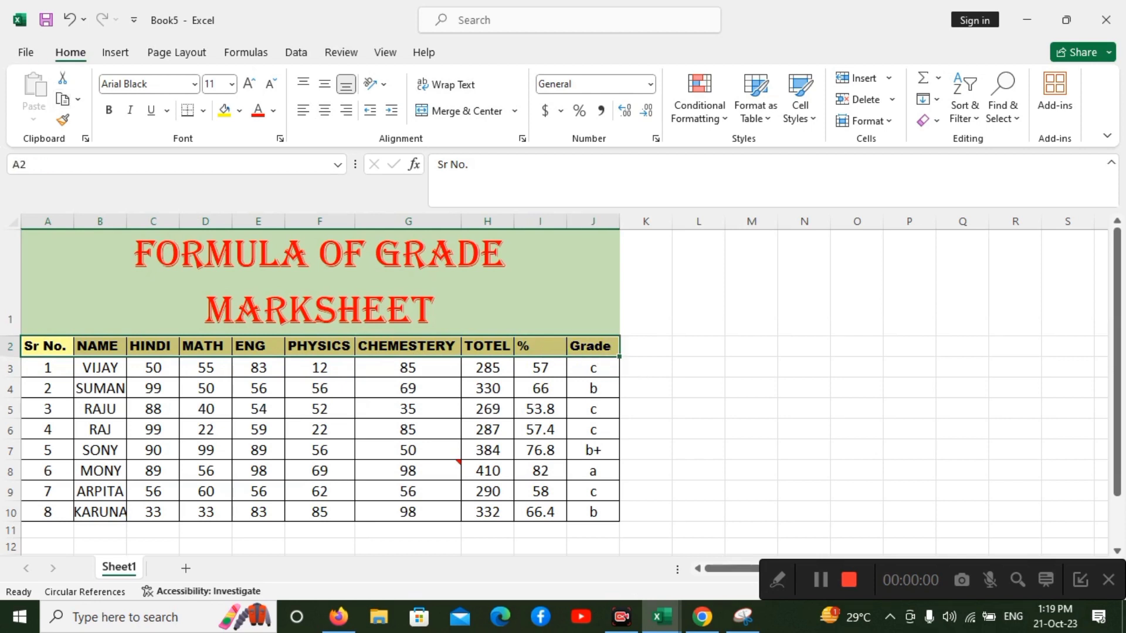
click(110, 110)
click(129, 109)
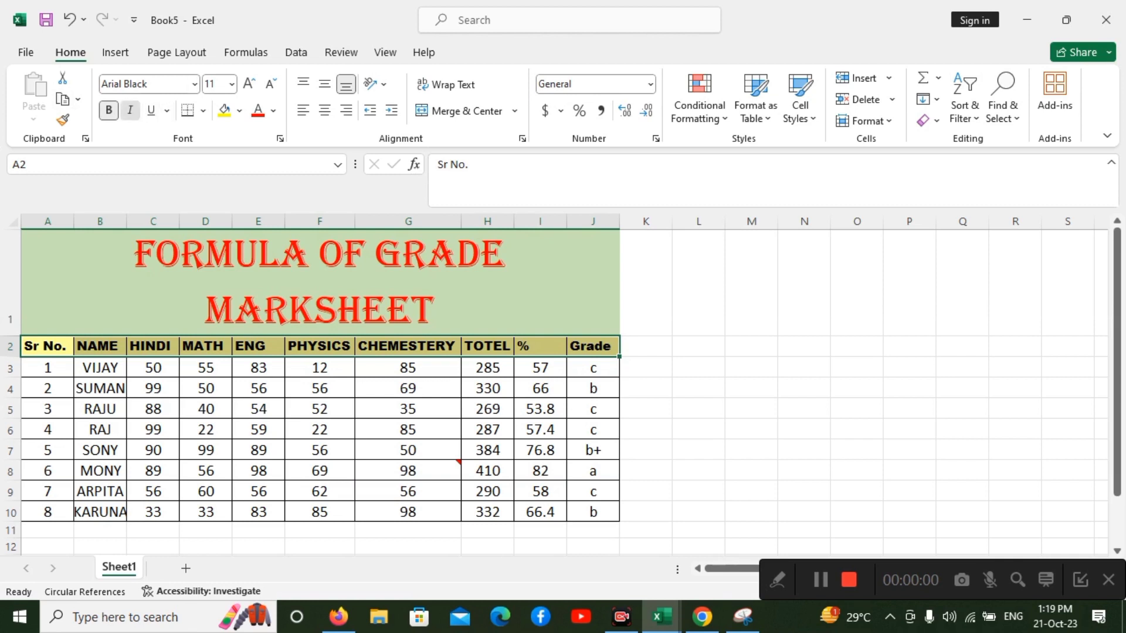
click(130, 110)
click(129, 110)
click(129, 110)
click(152, 110)
click(153, 451)
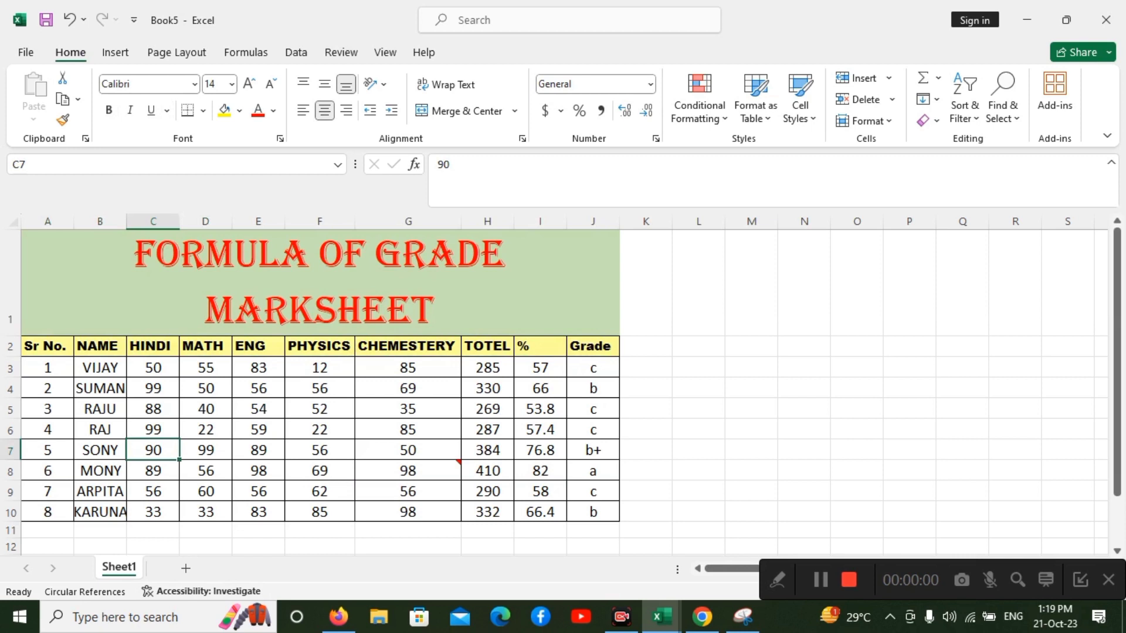
Remove all borders from the table A1:J10, checking the print preview before and after.
key(ctrl+p)
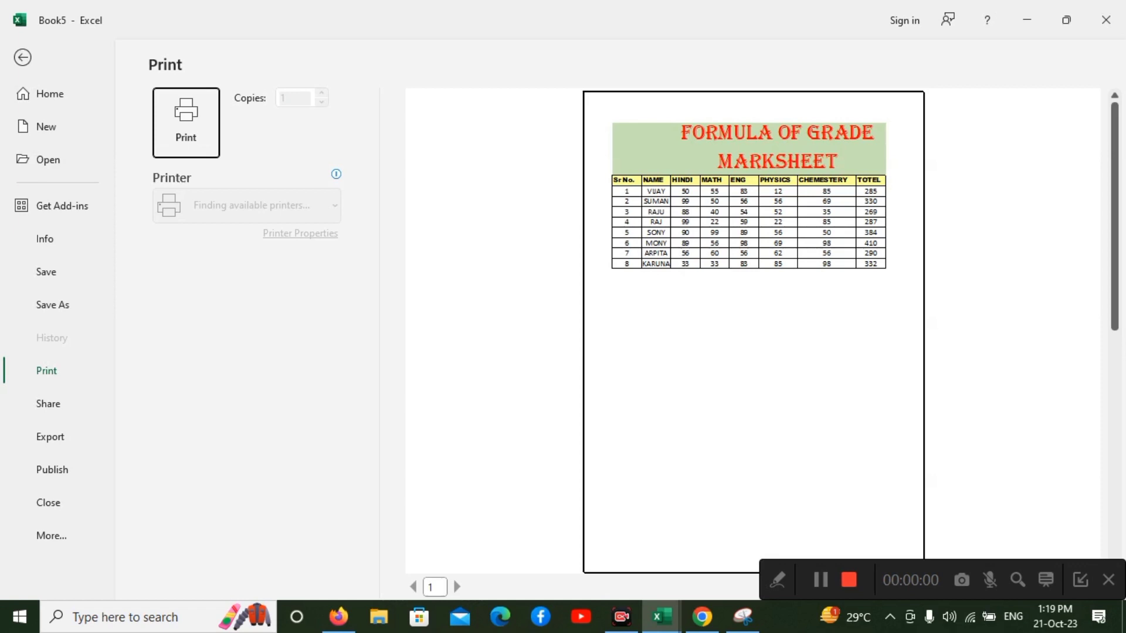
key(Escape)
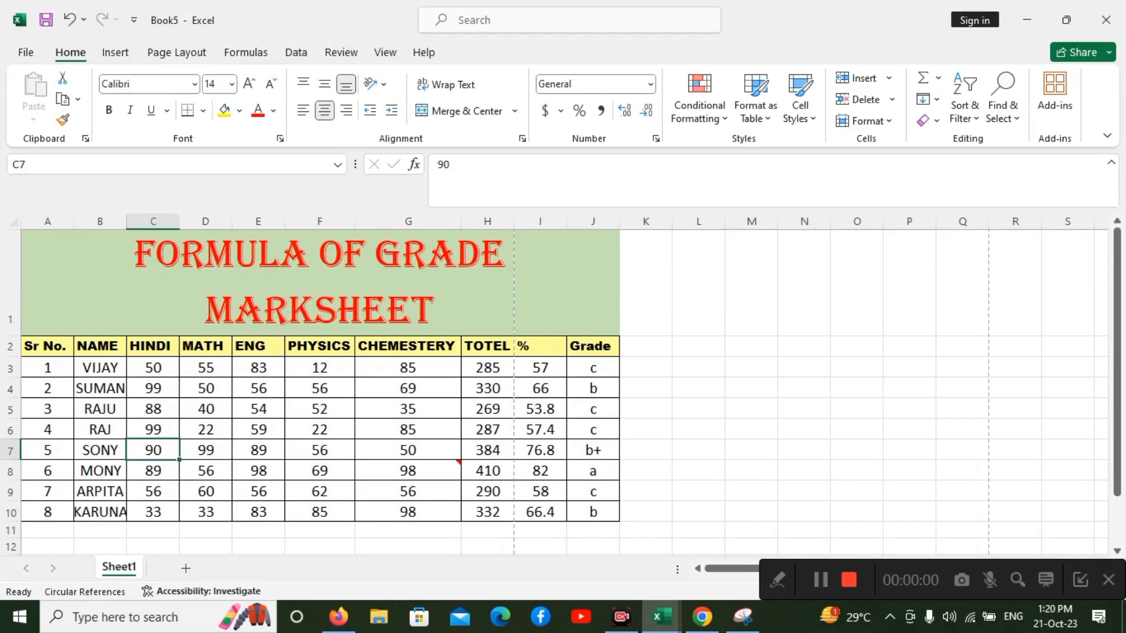
key(ctrl+a)
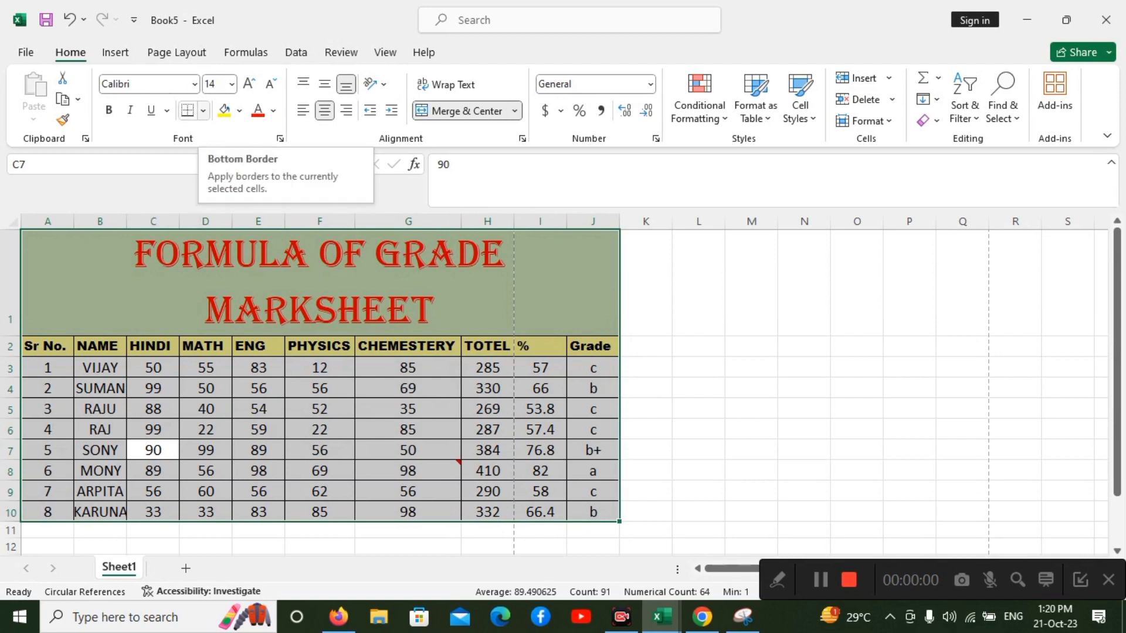
click(203, 111)
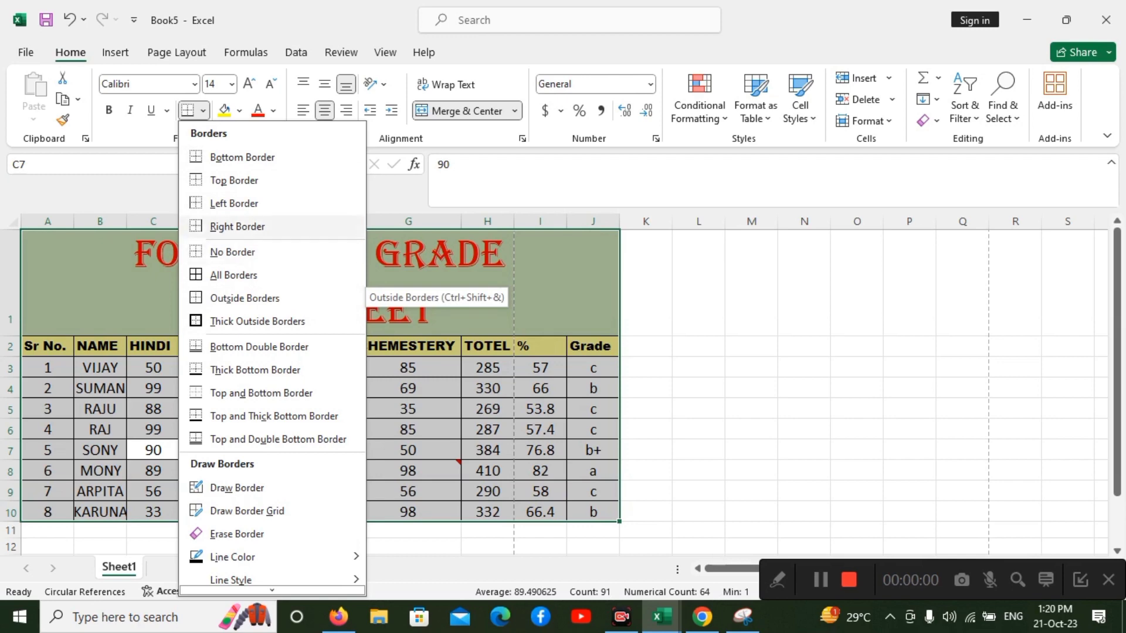
click(235, 252)
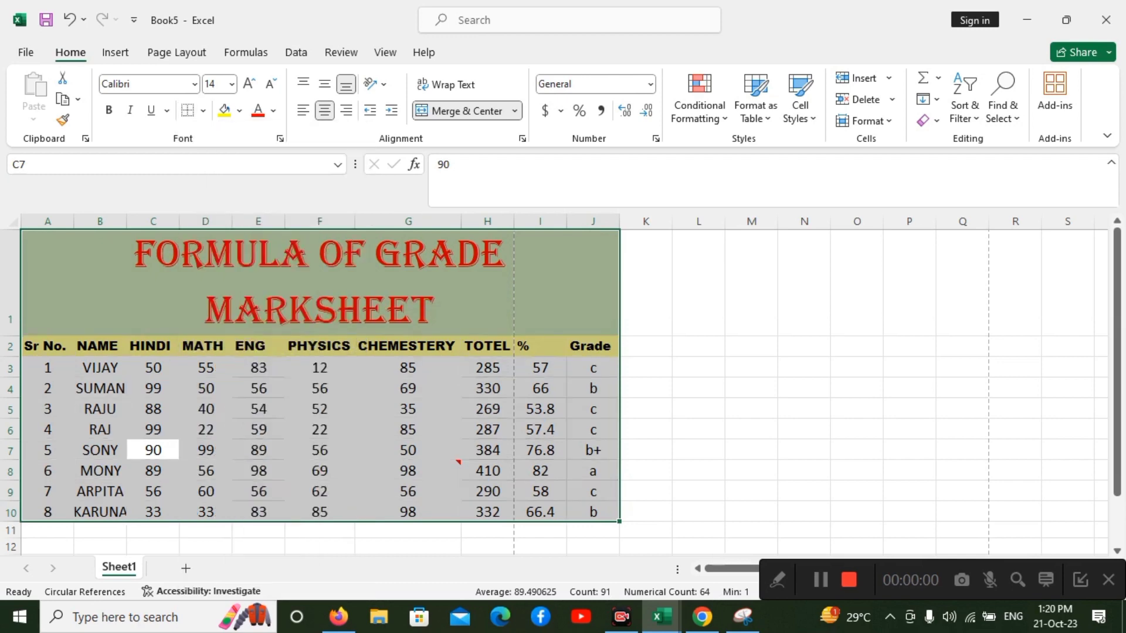
click(319, 388)
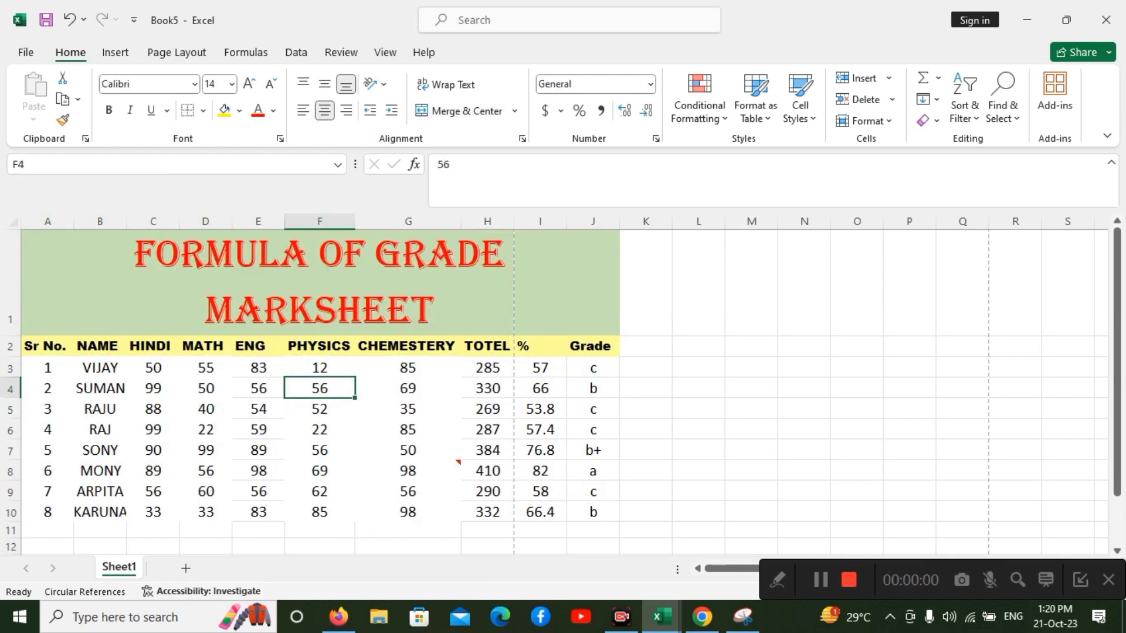
key(ctrl+p)
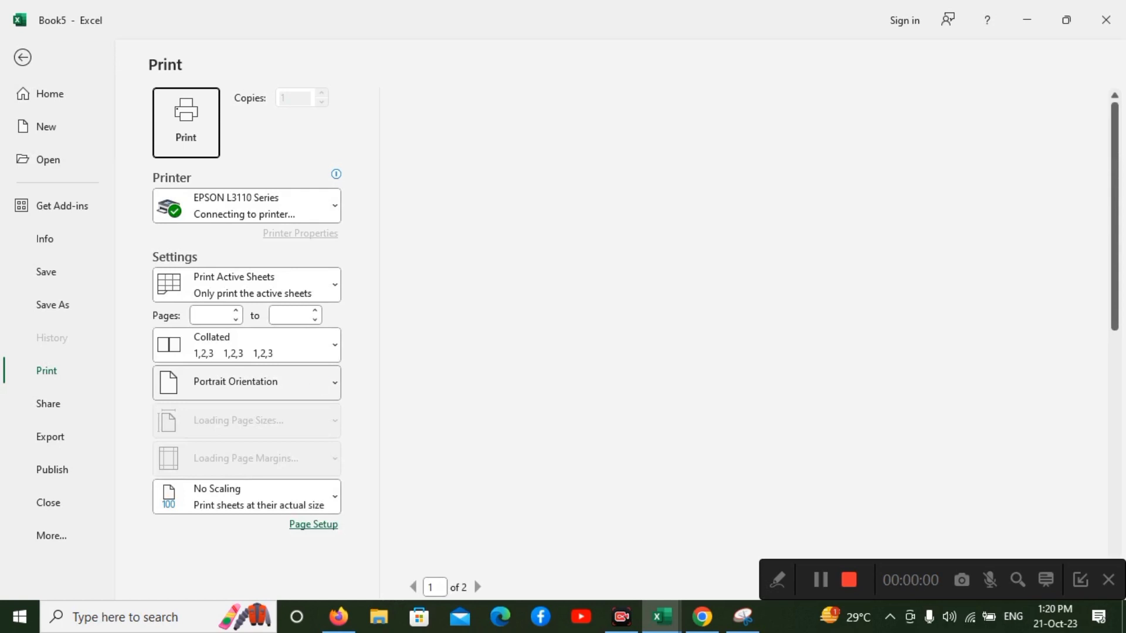
key(Escape)
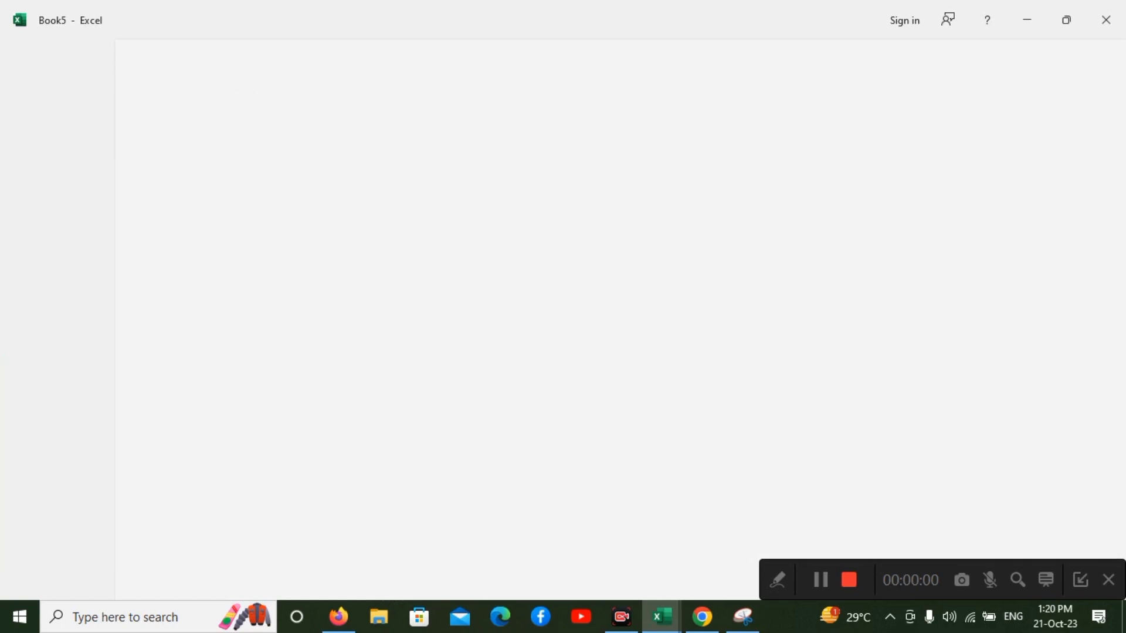
Apply All Borders to the range A1:J13, covering the title, header row, student data and the blank rows below.
key(ctrl+Home)
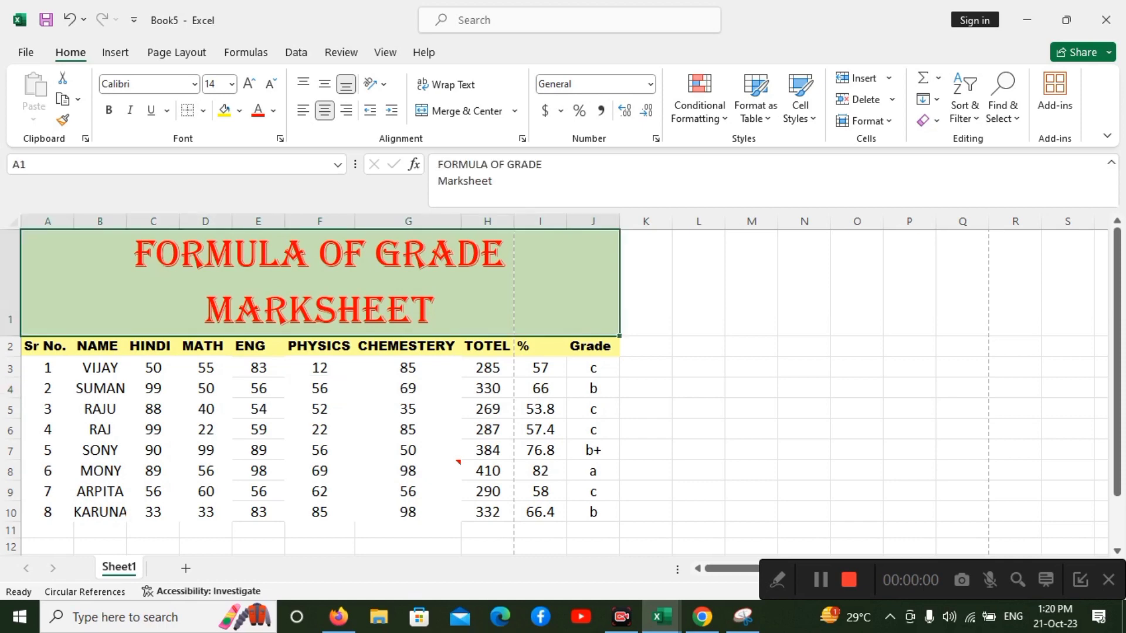
key(shift+Down)
key(shift+Down)
key(shift+Down)
key(shift+Down)
key(shift+Down)
key(shift+Down)
key(shift+Down)
key(shift+Down)
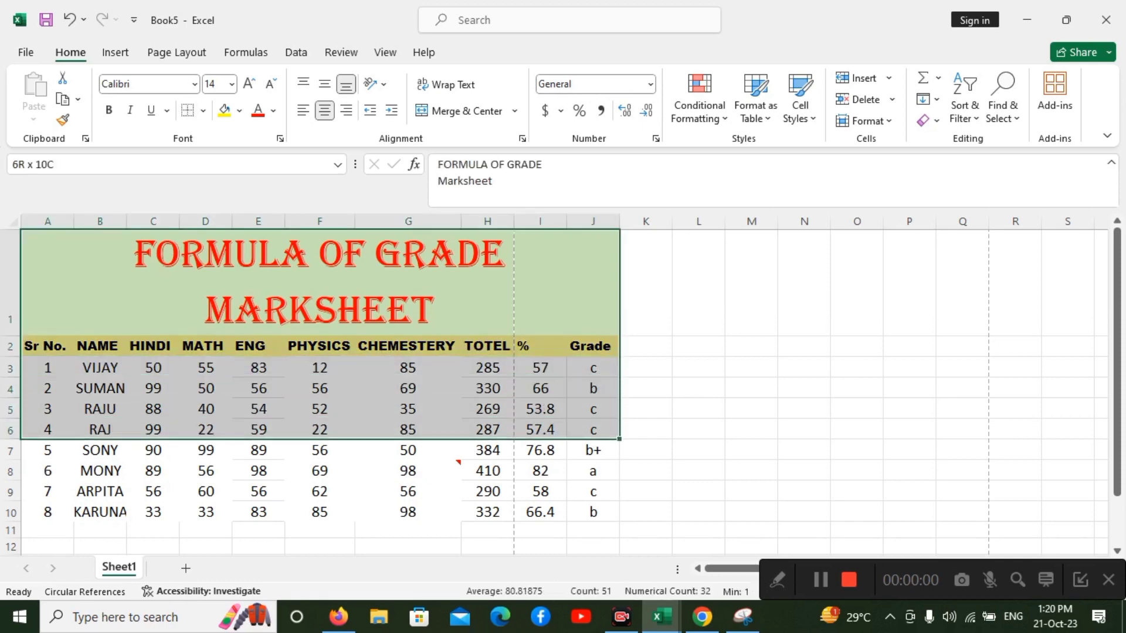
key(shift+Down)
key(shift+Down)
key(shift+Down)
key(shift+Down)
key(shift+Down)
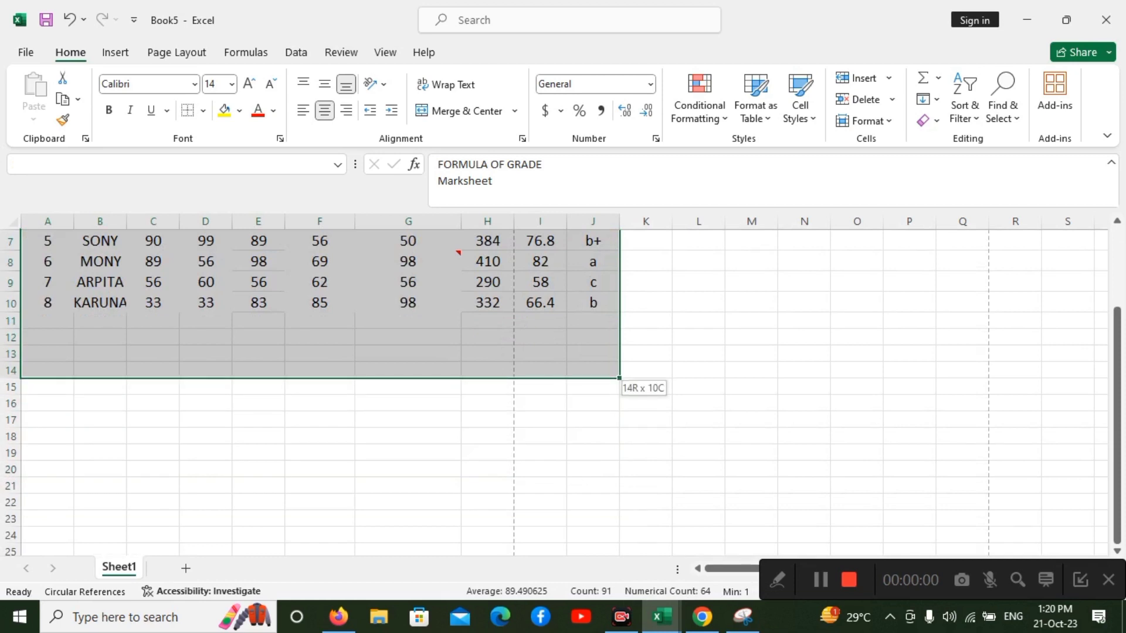
key(shift+Up)
key(shift+Up)
key(shift+Up)
key(shift+Up)
key(shift+Up)
key(shift+Up)
key(shift+Up)
key(shift+Up)
key(shift+Up)
key(shift+Down)
key(shift+Down)
key(shift+Down)
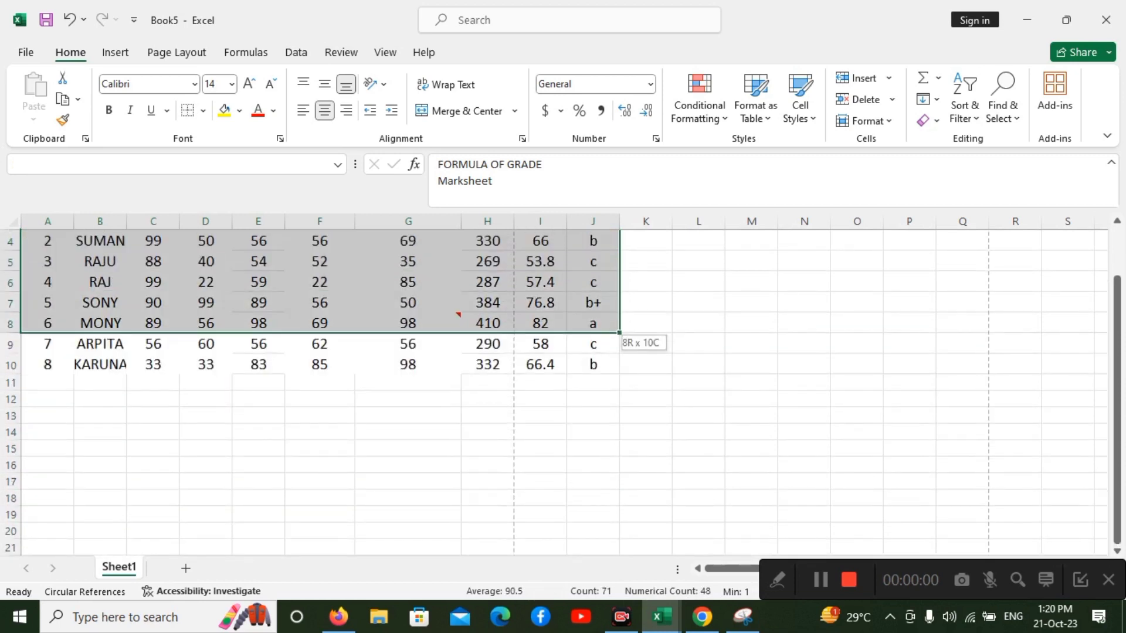
key(shift+Down)
key(shift+Down)
key(shift+Down)
key(shift+Down)
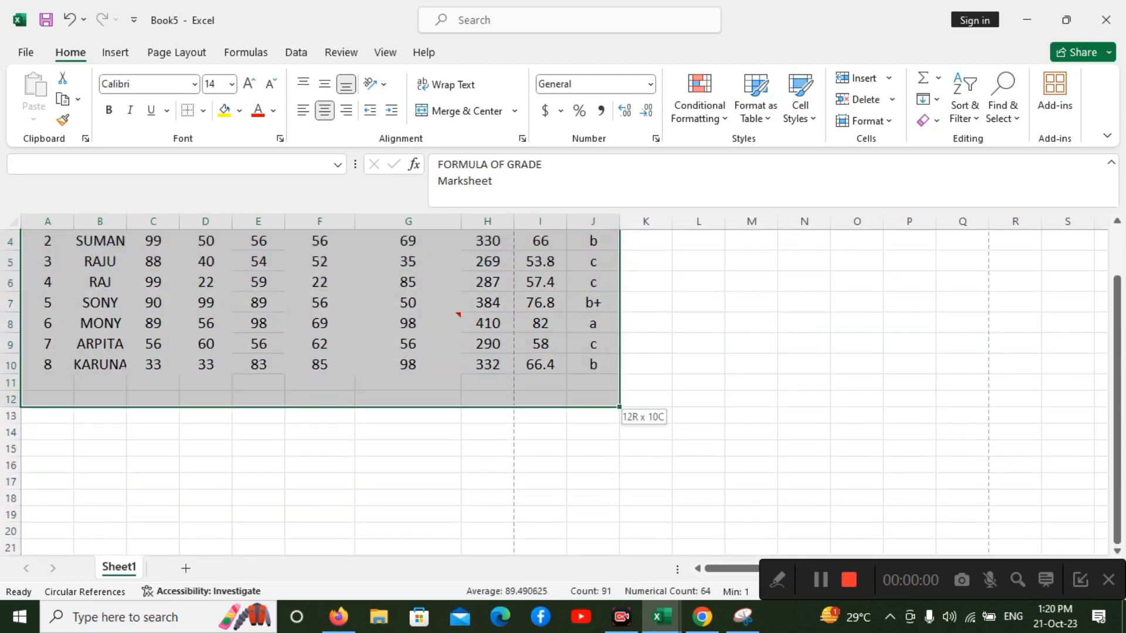
key(shift+Down)
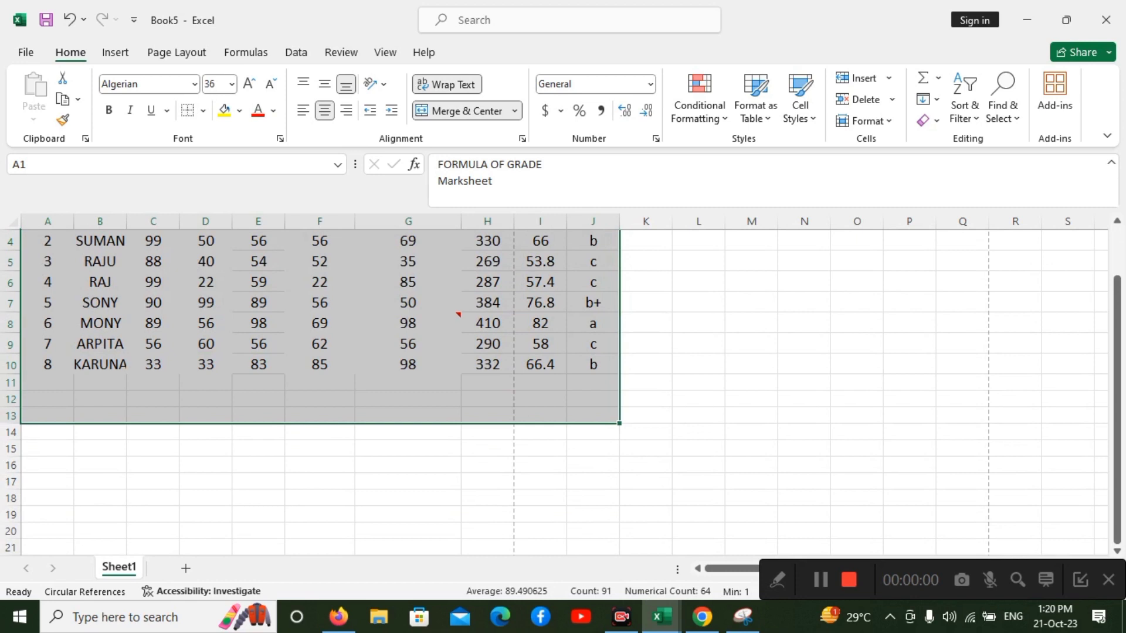
key(alt)
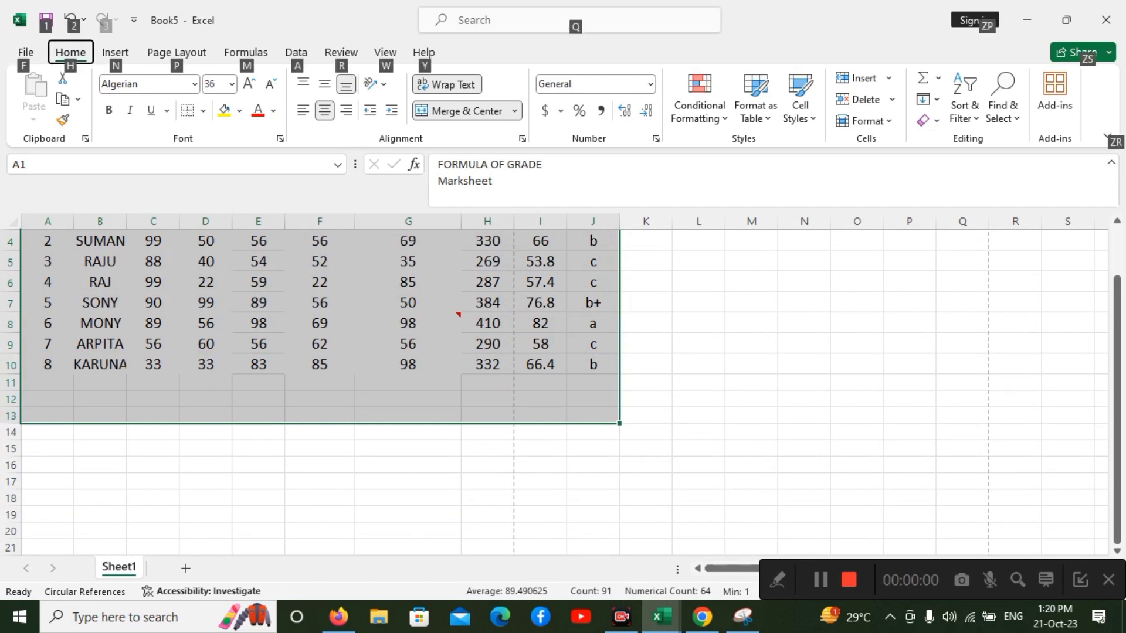
key(h)
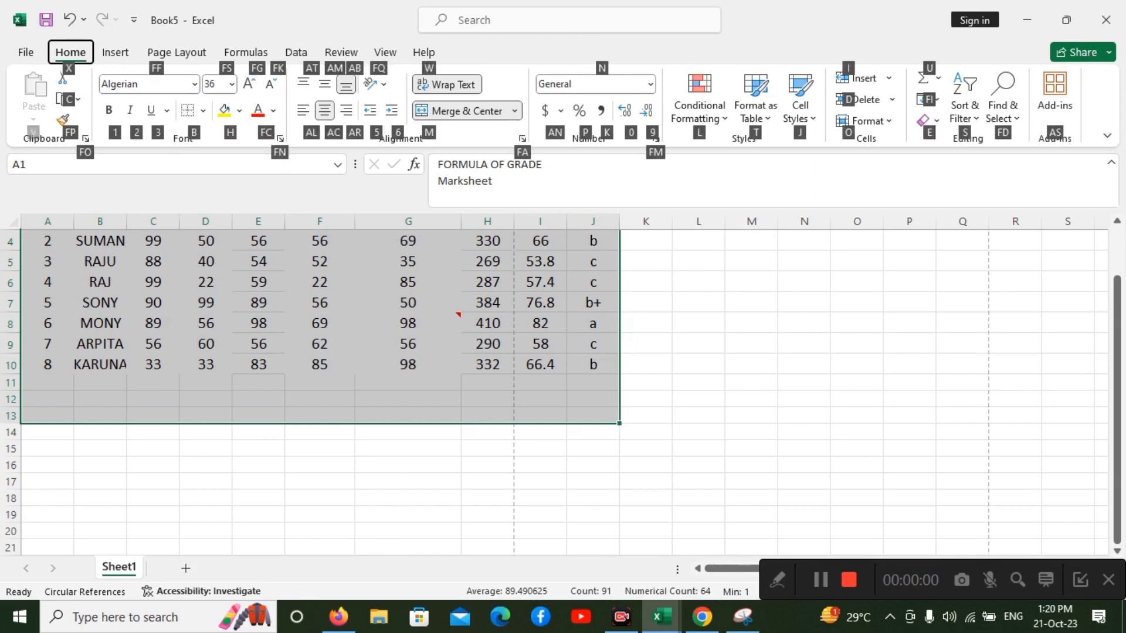
key(b)
key(Down)
key(Down)
key(Down)
key(Down)
key(Down)
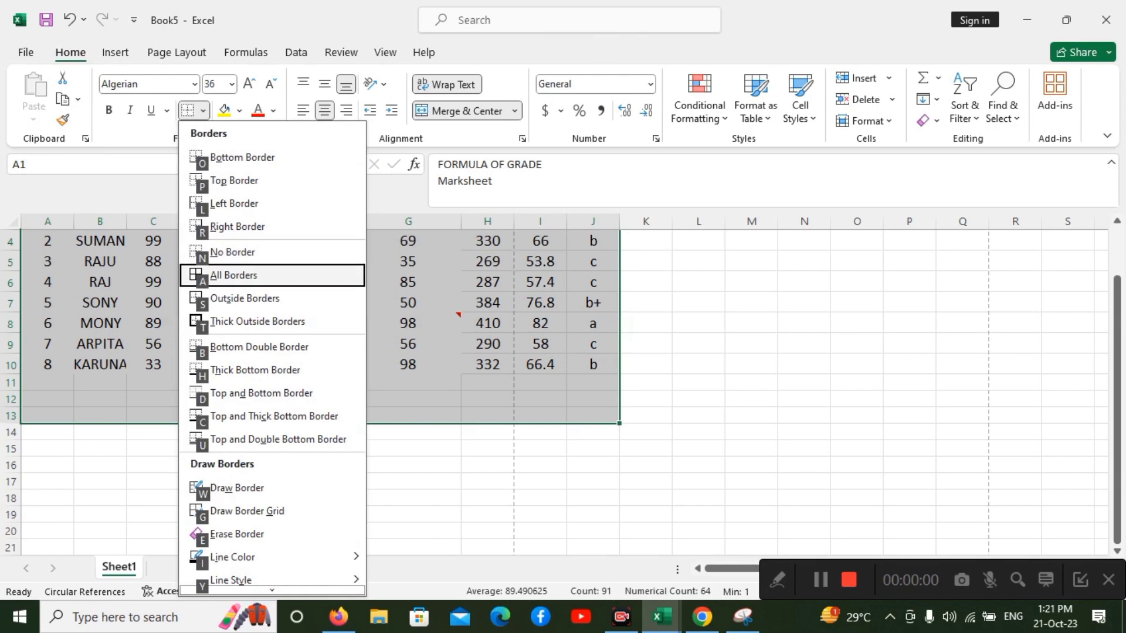
key(Return)
scroll(319, 388, up, 1)
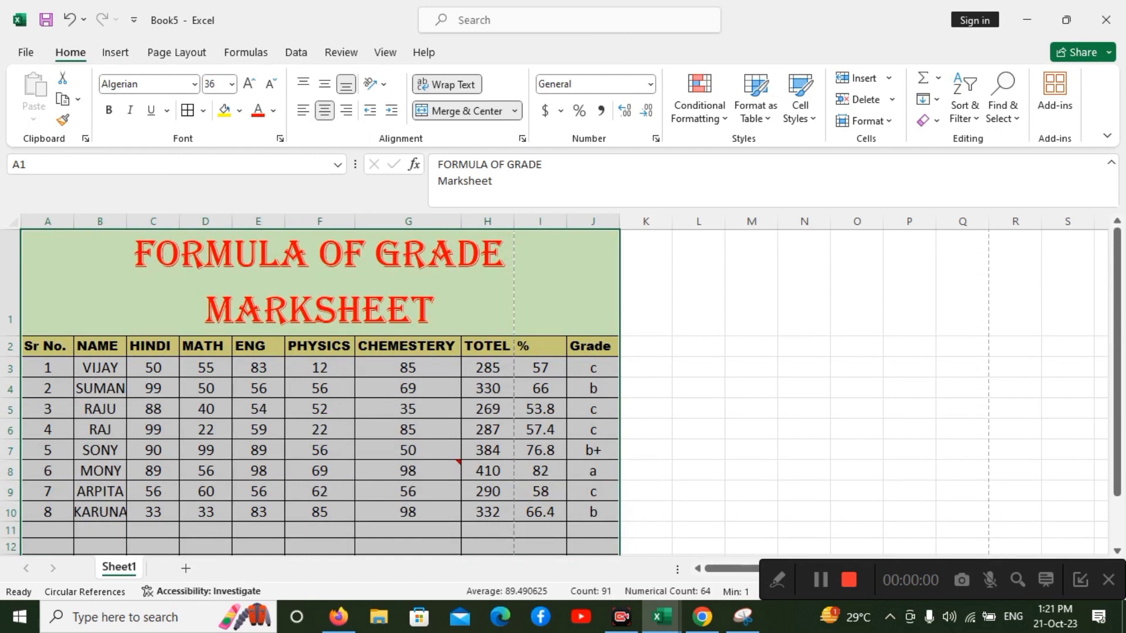
click(320, 512)
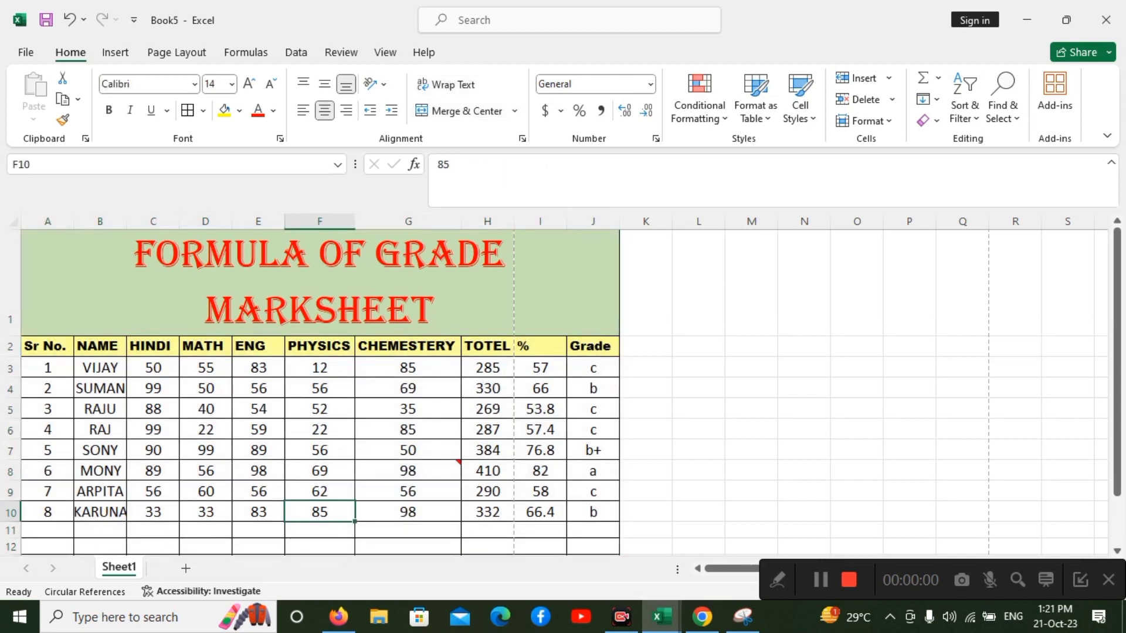
Fill the range A3:I15 with a light orange theme color.
drag(47, 368, 541, 489)
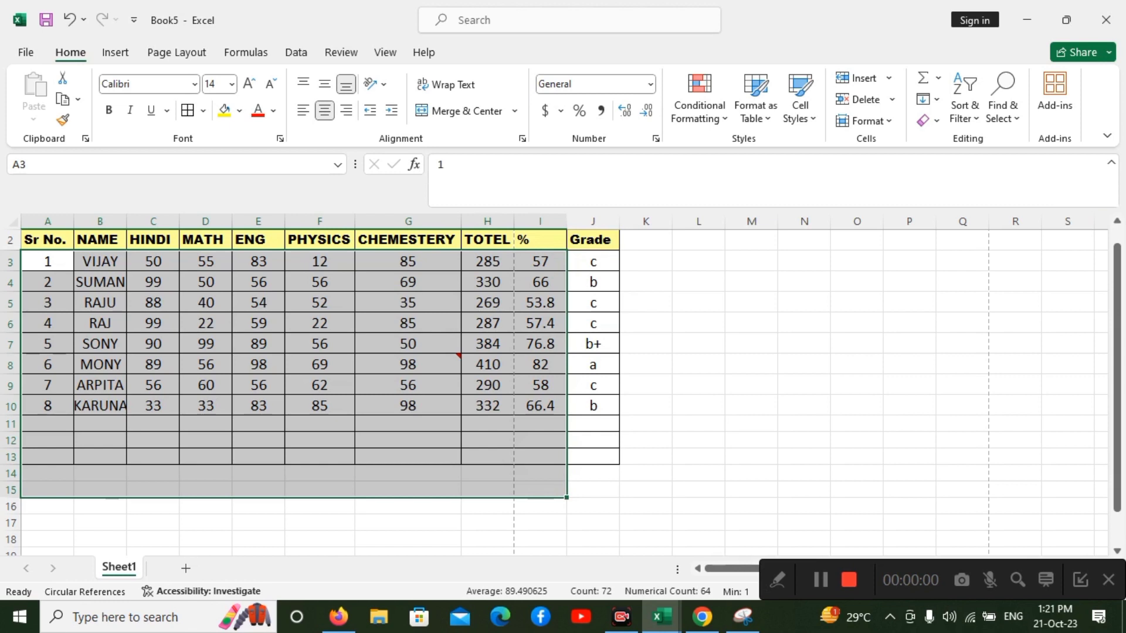
drag(1117, 293, 1117, 277)
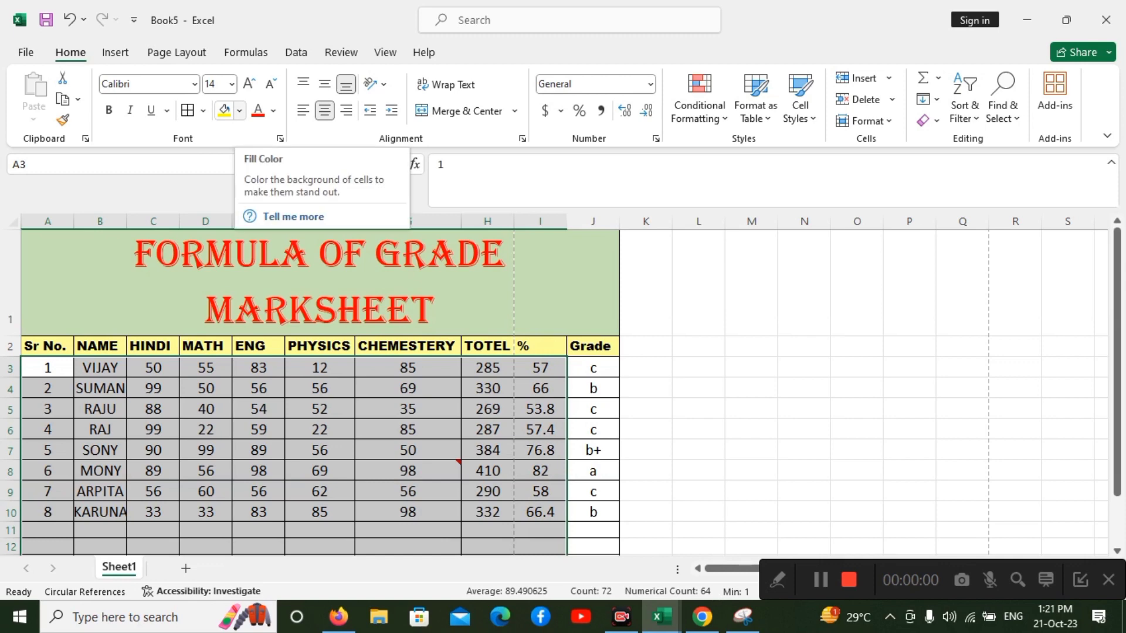
click(239, 110)
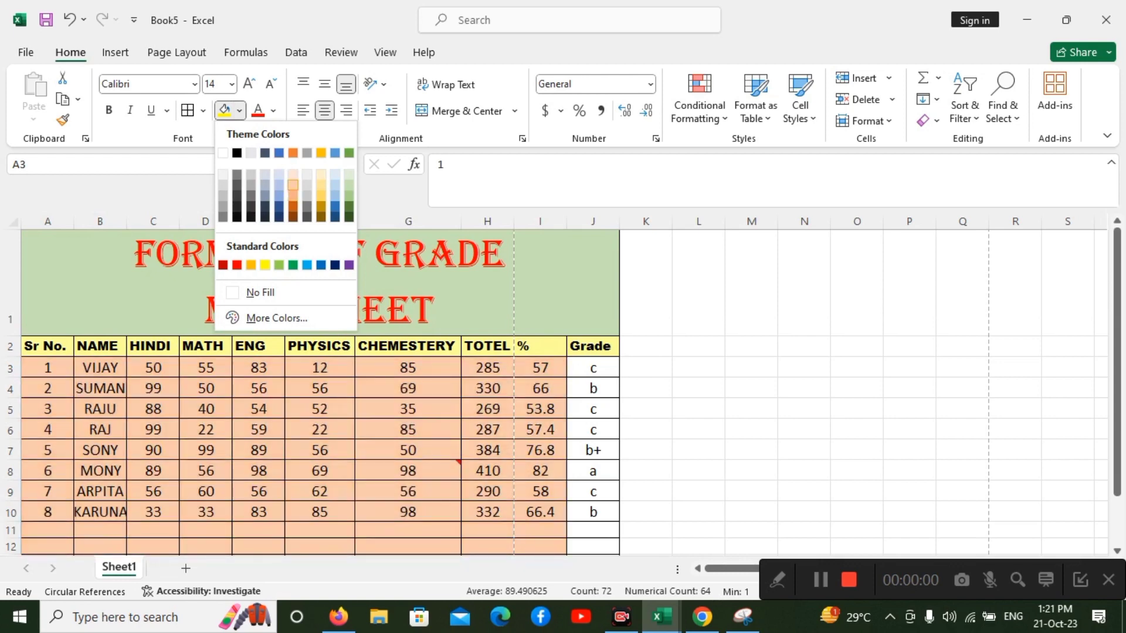
click(293, 184)
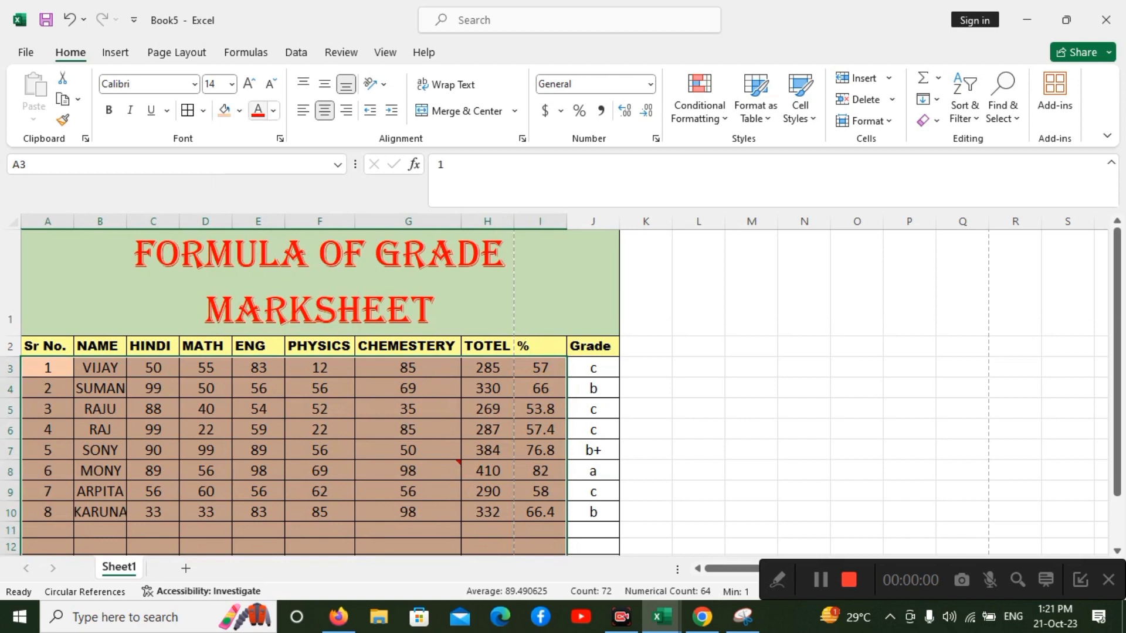
Color the text in A3:I15 red, then change it to a dark blue-gray theme color.
click(257, 110)
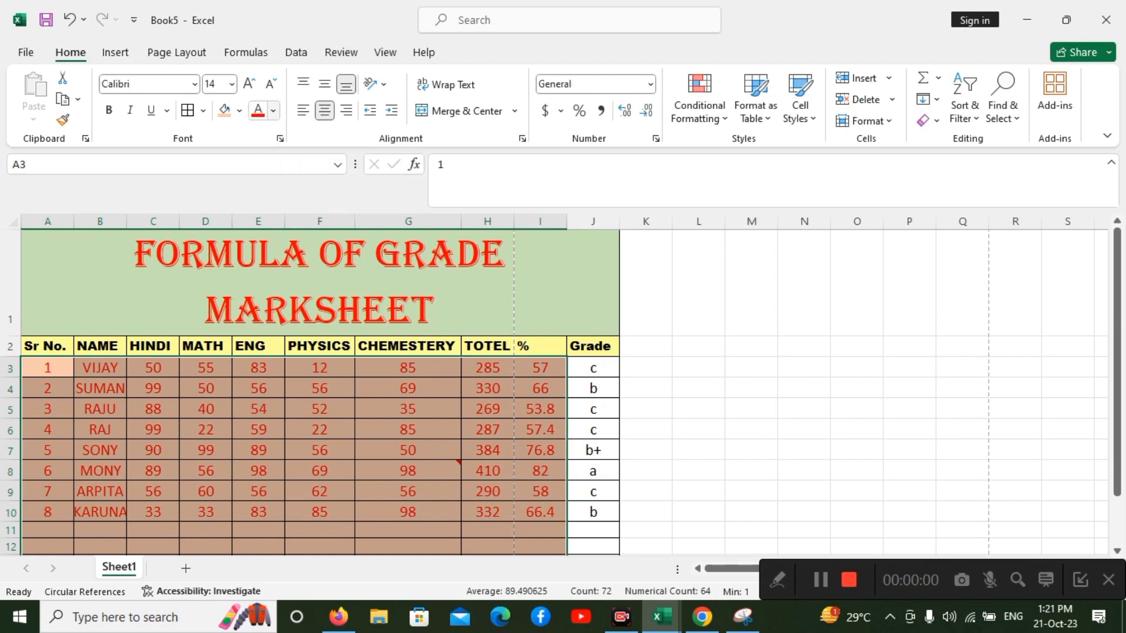
click(273, 110)
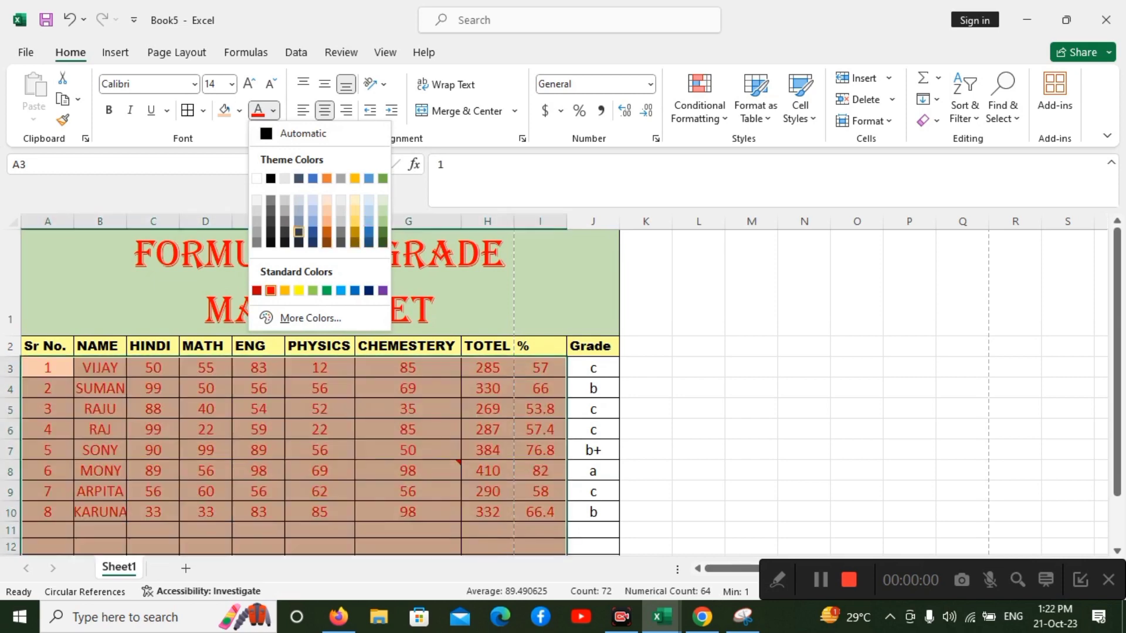
key(Escape)
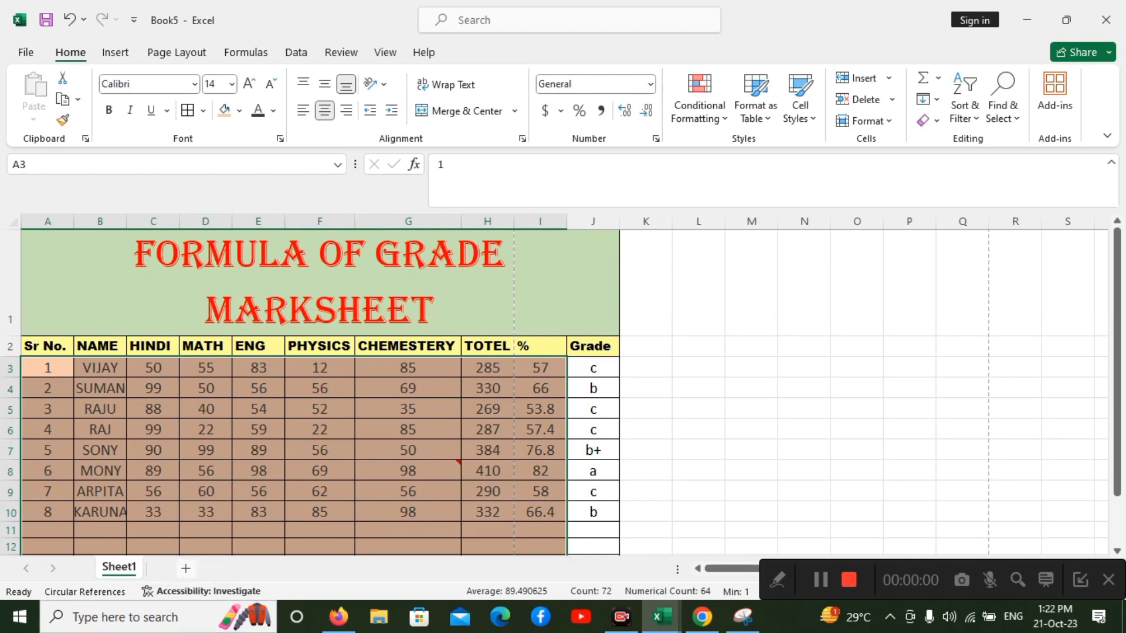
Add a new worksheet and apply all borders to the range A1:E9 on it.
click(186, 569)
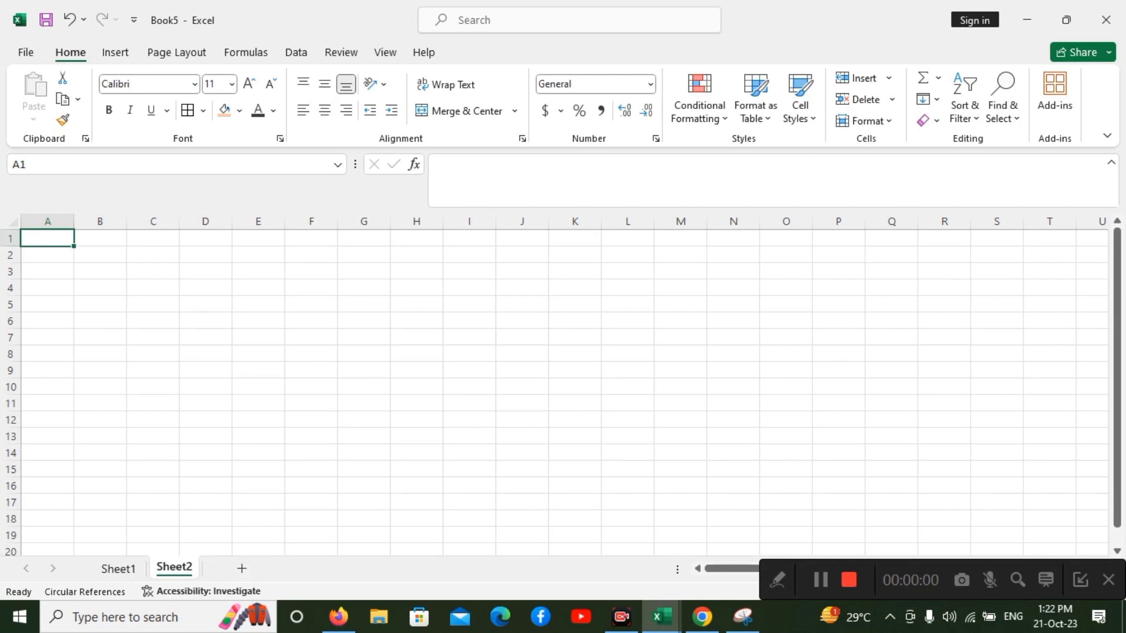
drag(48, 238, 258, 371)
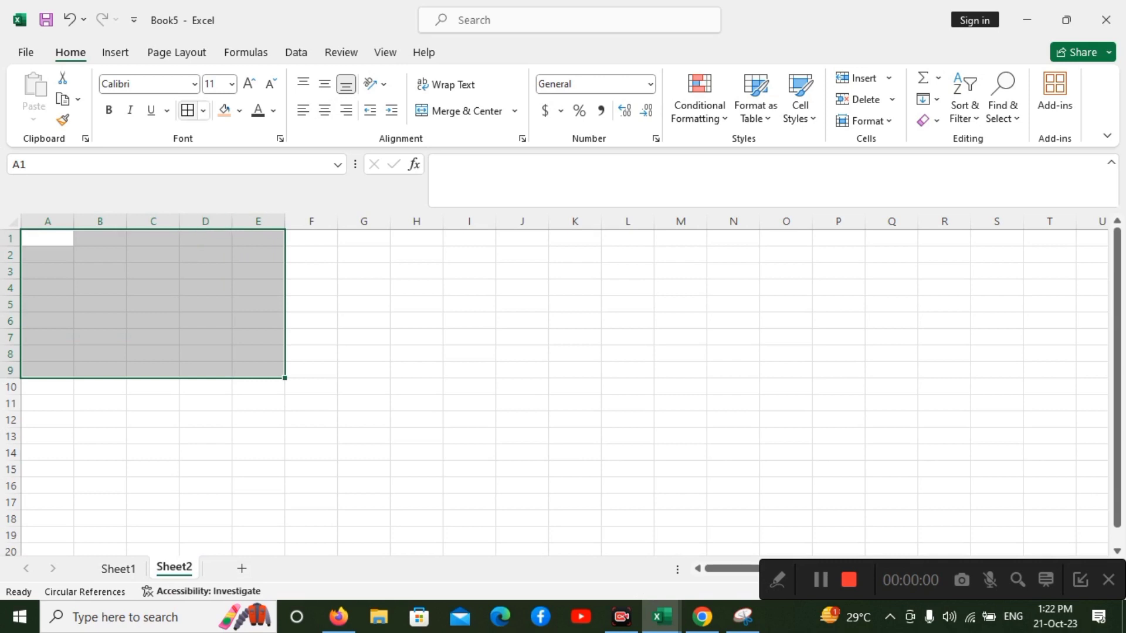
click(187, 110)
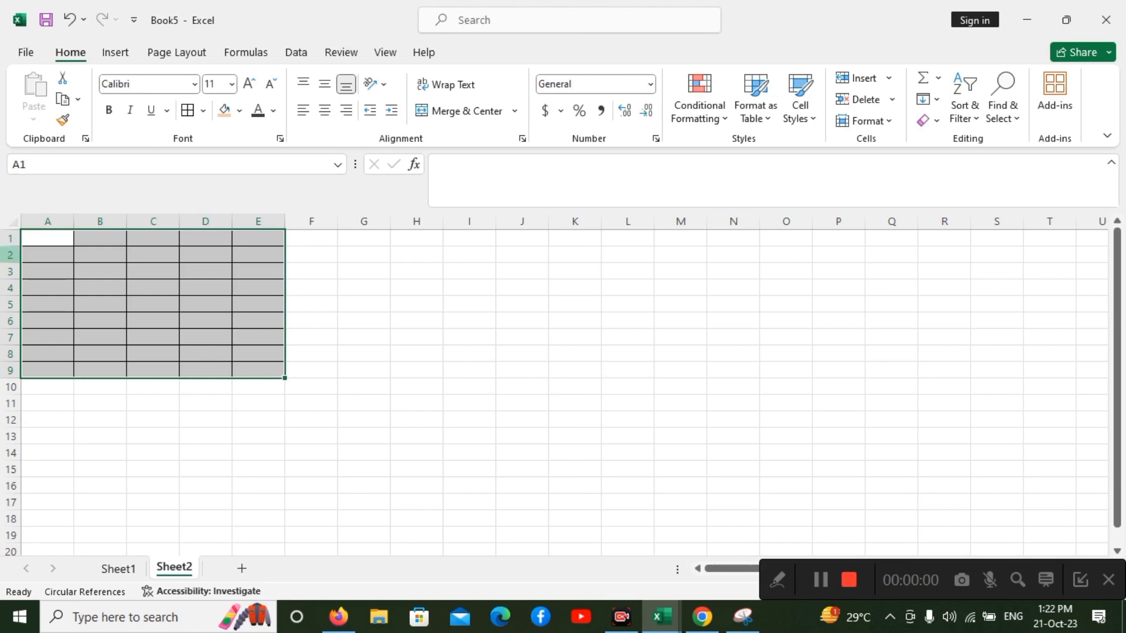
Increase the height of row 1 to over twice its size and widen columns A, B and C of the bordered table.
click(10, 238)
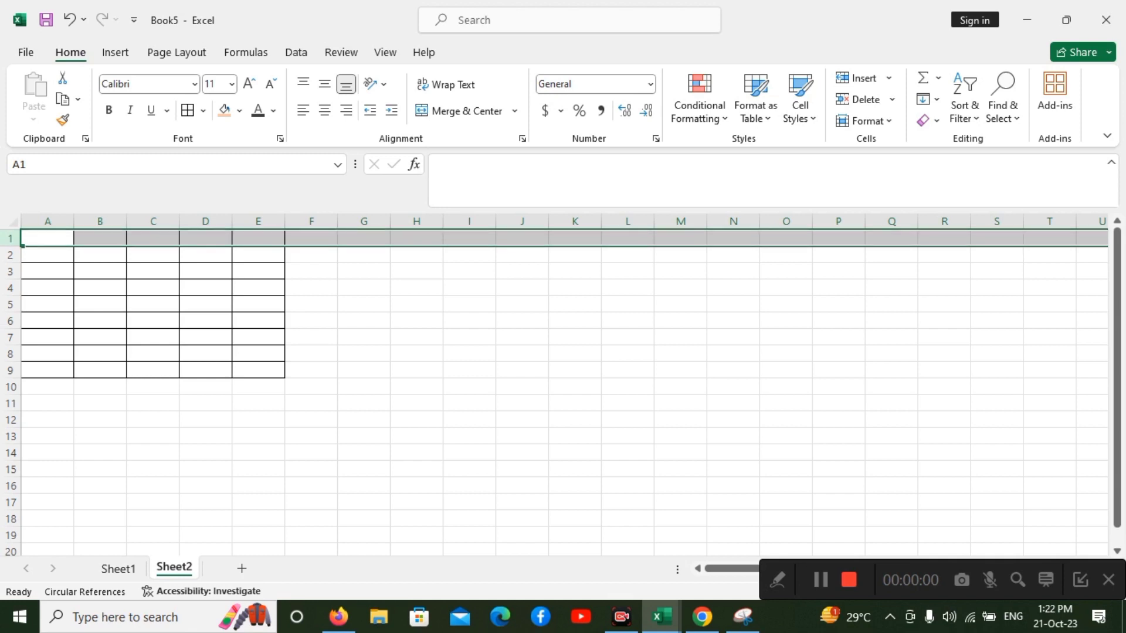
drag(9, 246, 10, 274)
drag(10, 282, 10, 299)
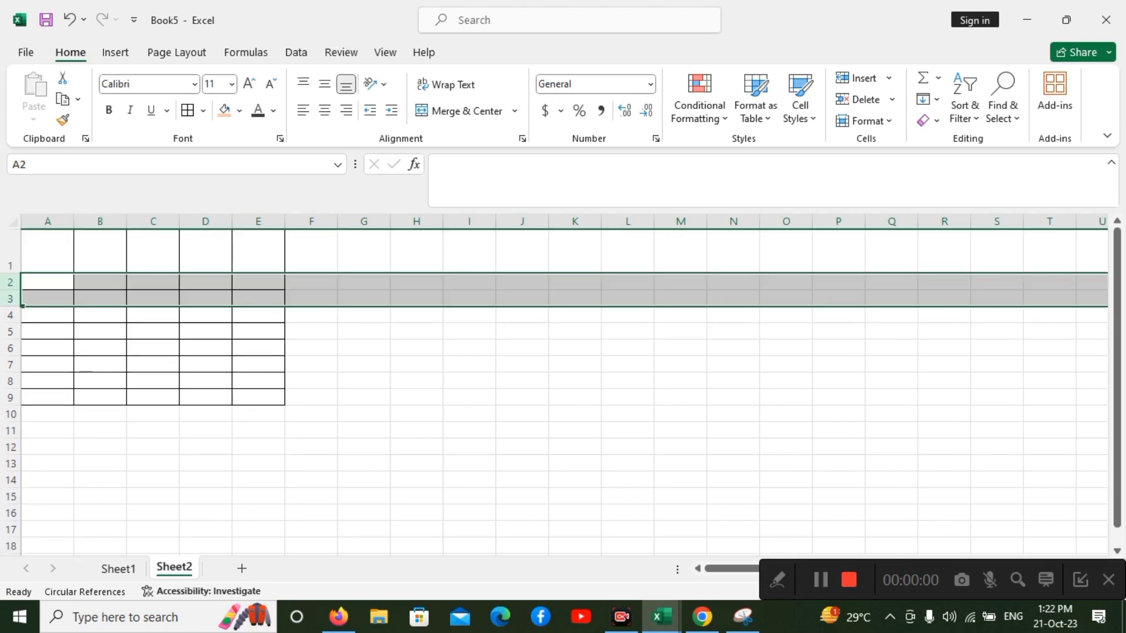
click(47, 251)
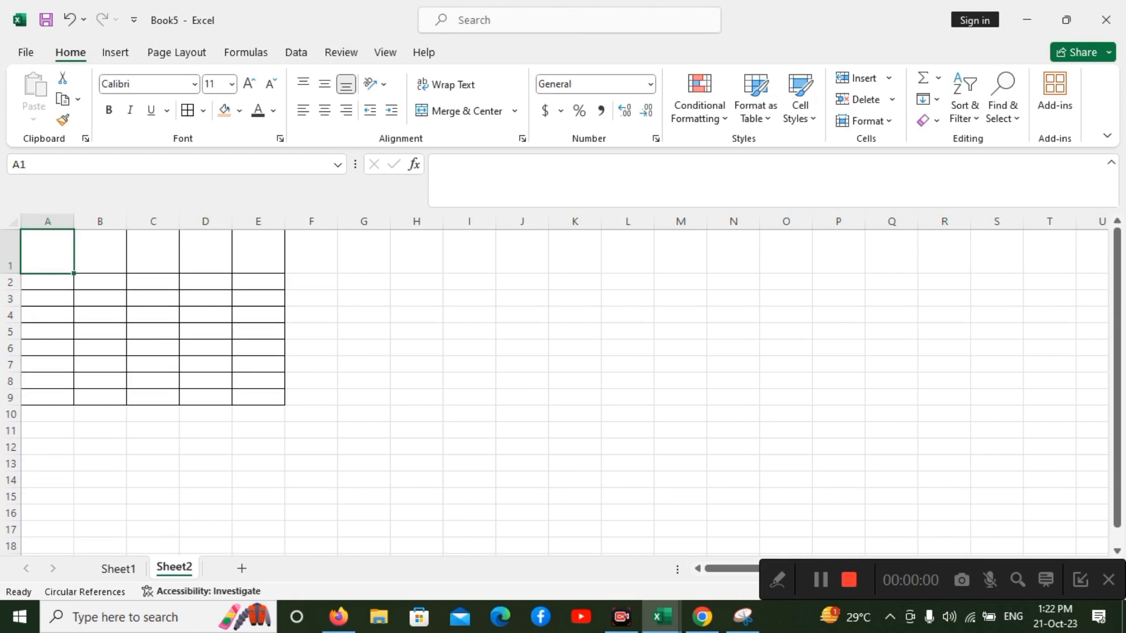
drag(74, 222, 376, 222)
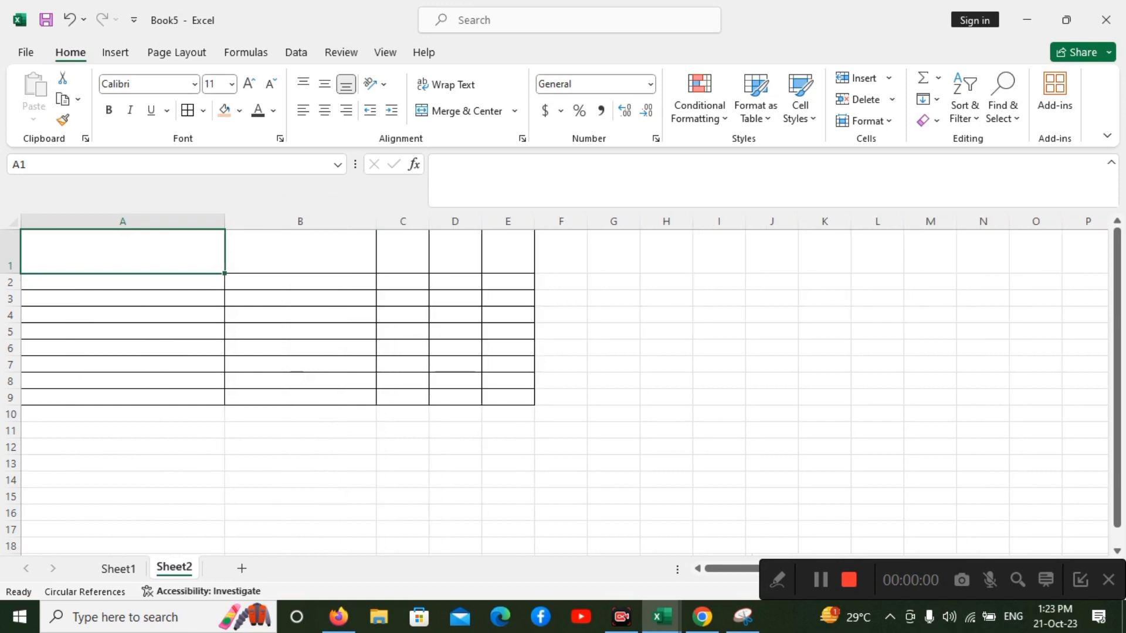
drag(429, 222, 531, 222)
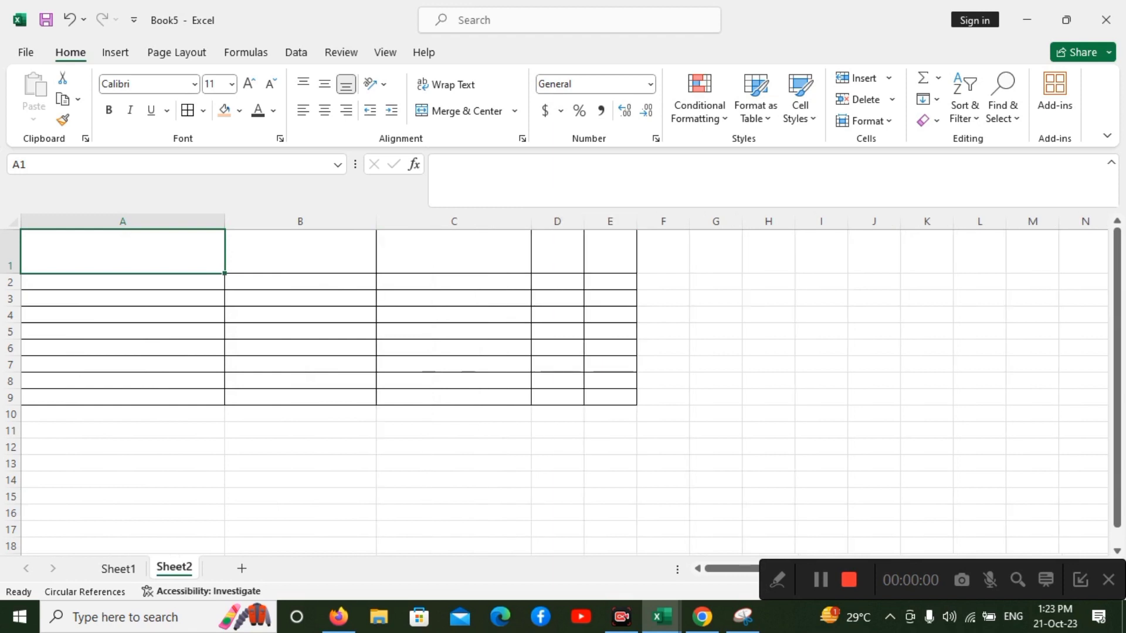
Enter the headings "Name" in B1 and "Sr" and "no" on two separate lines within A1.
click(301, 251)
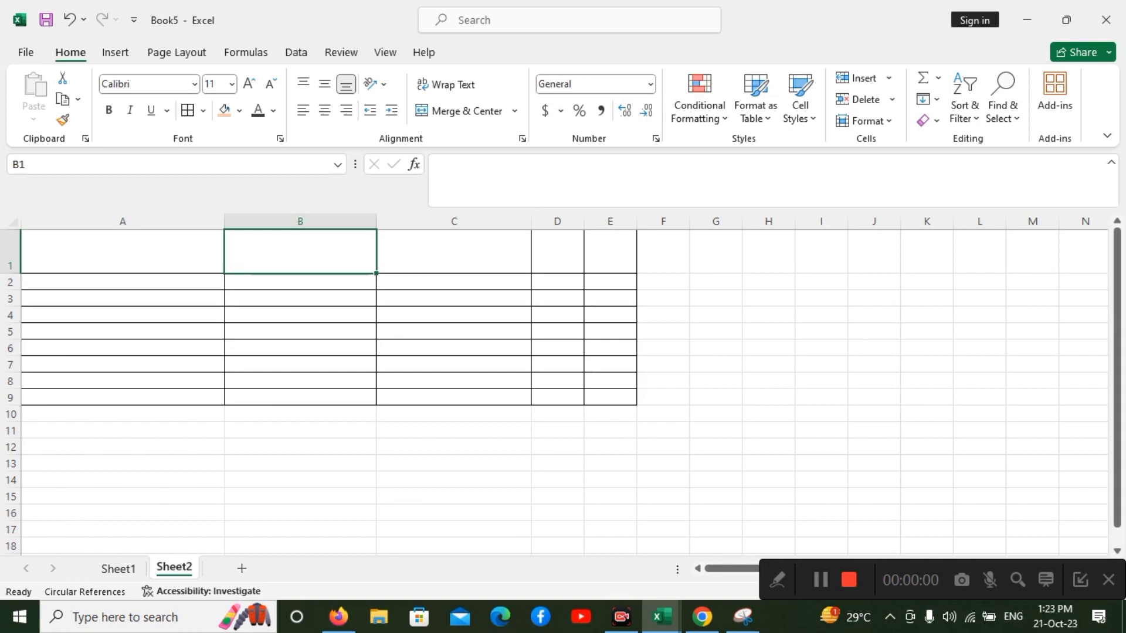
text(Name)
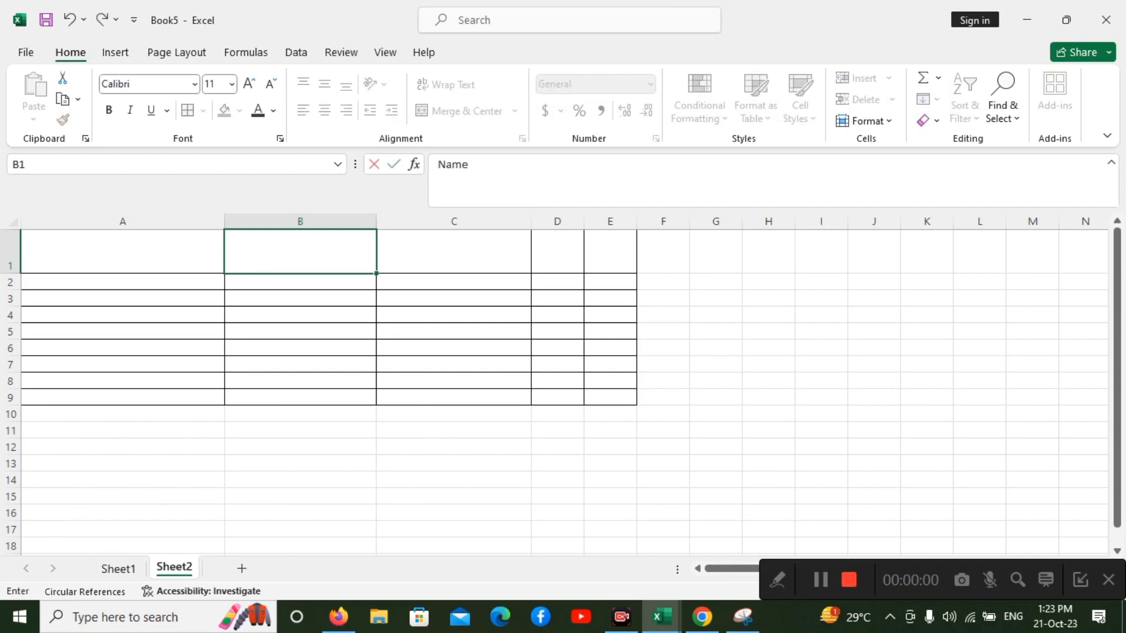
click(123, 252)
text(Sr)
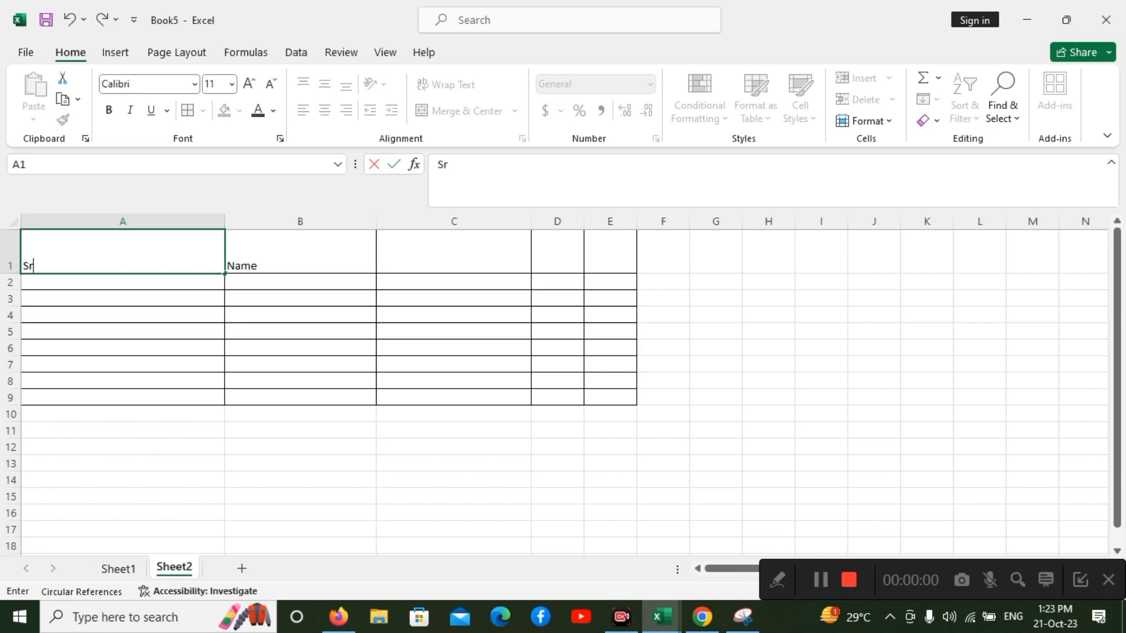
key(alt+Return)
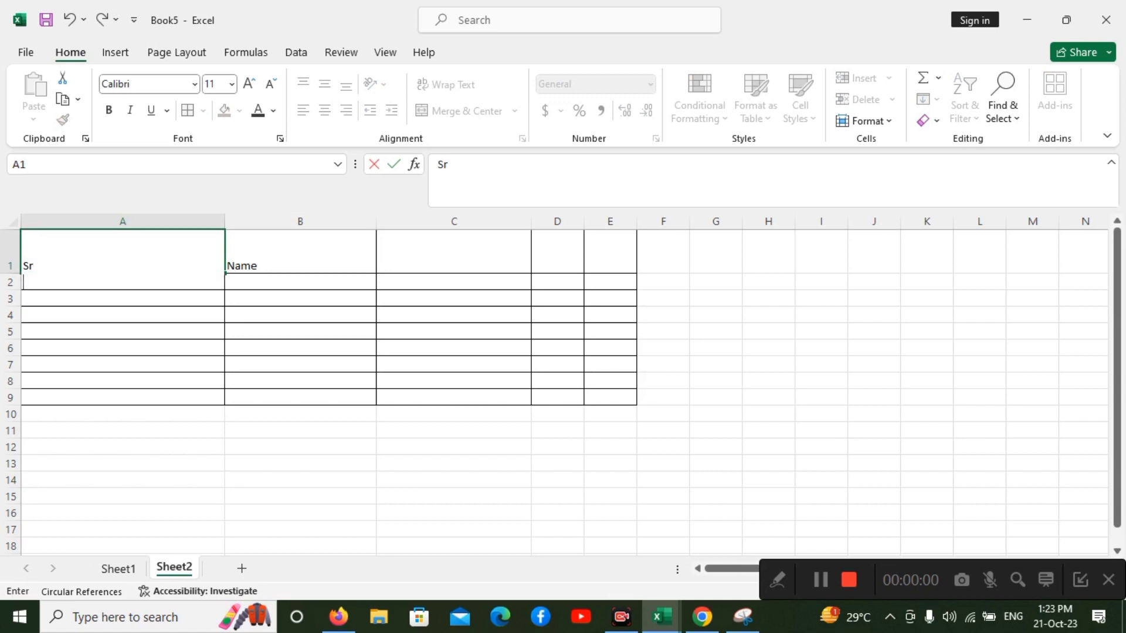
text(no)
key(Return)
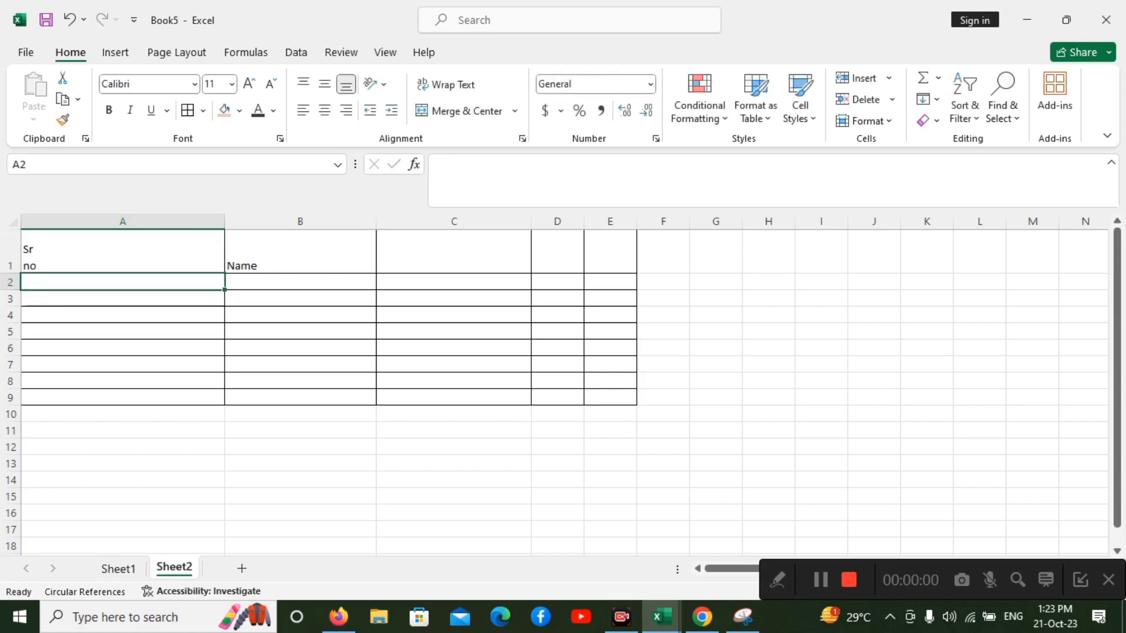
Align the text of the header cells A1:F1 to the top of the row.
click(300, 251)
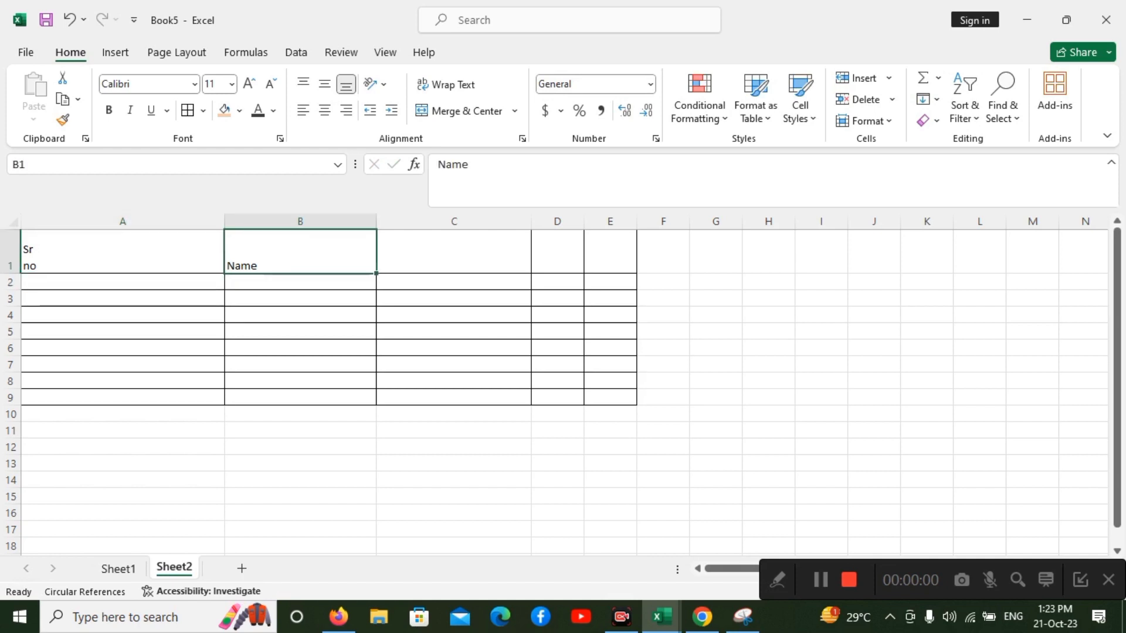
click(122, 252)
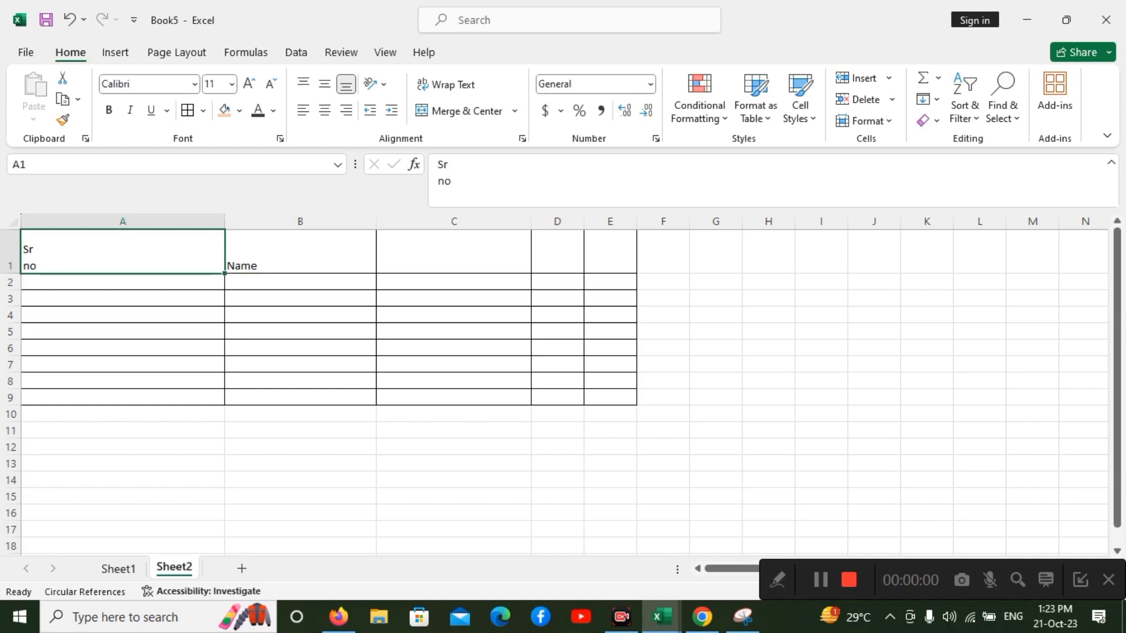
drag(123, 252, 664, 251)
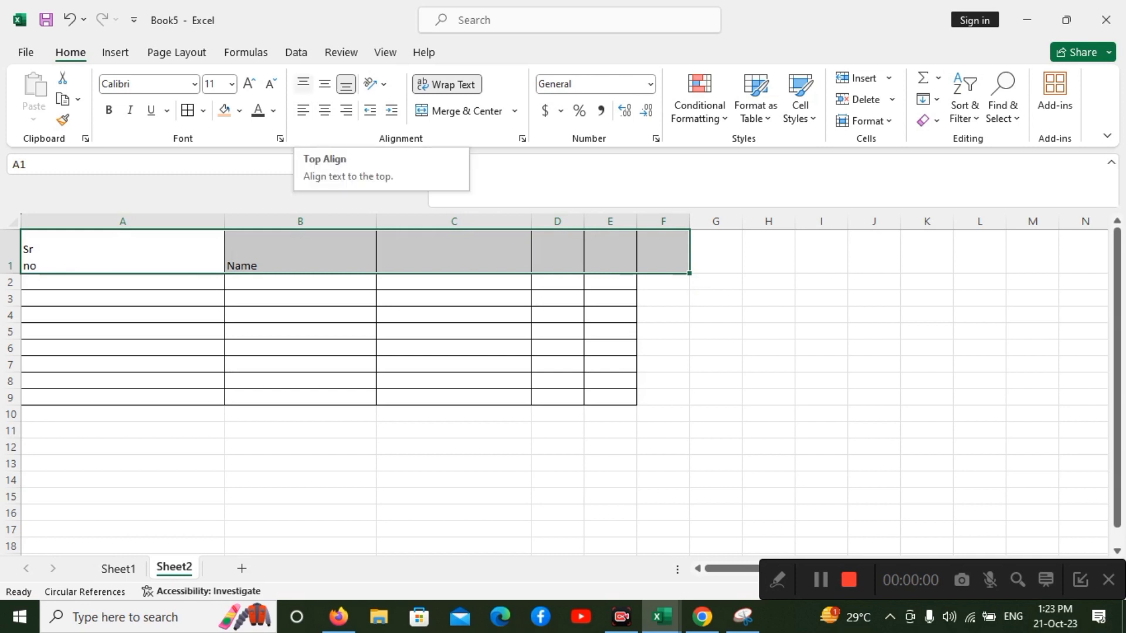
click(304, 83)
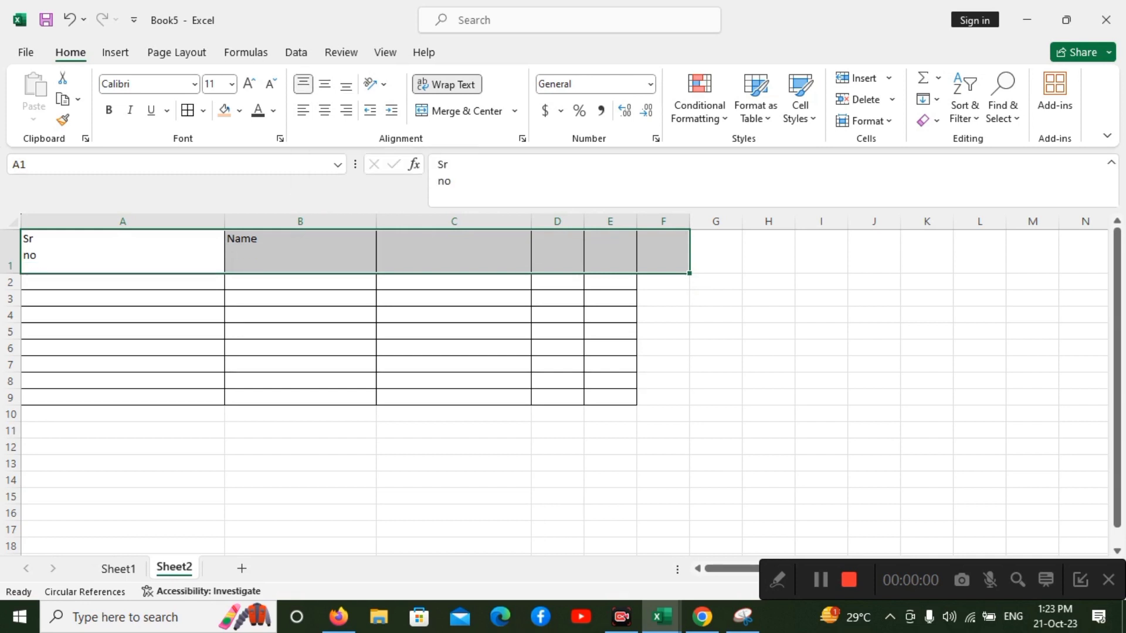
Try the middle, center and right alignments on header cells A1:F1, ending with bottom vertical and left horizontal alignment.
click(325, 84)
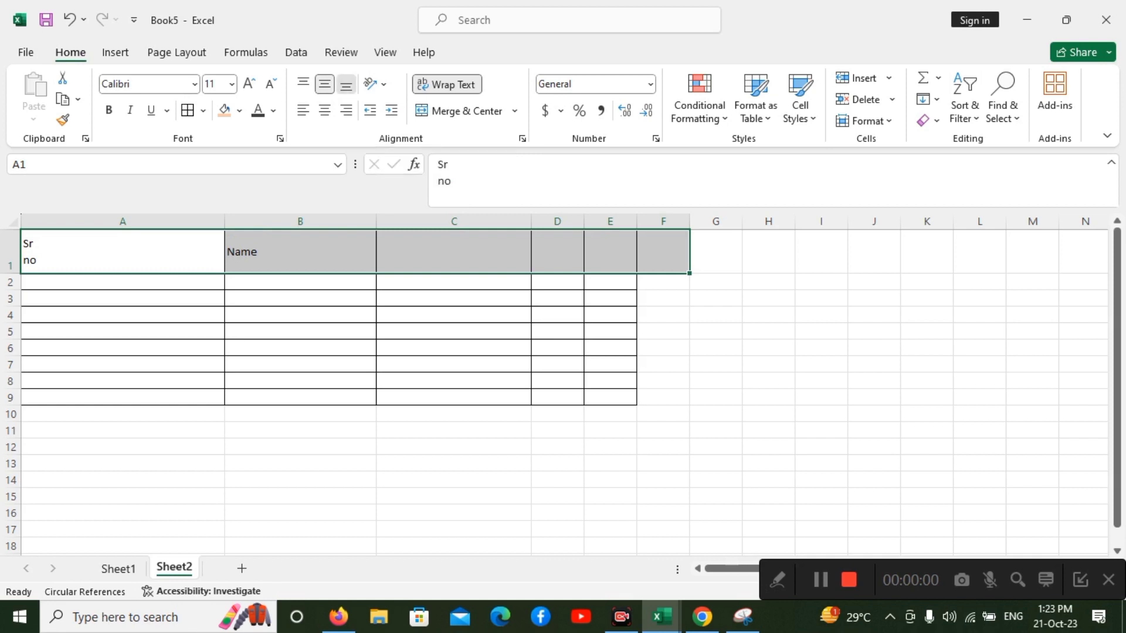
click(346, 84)
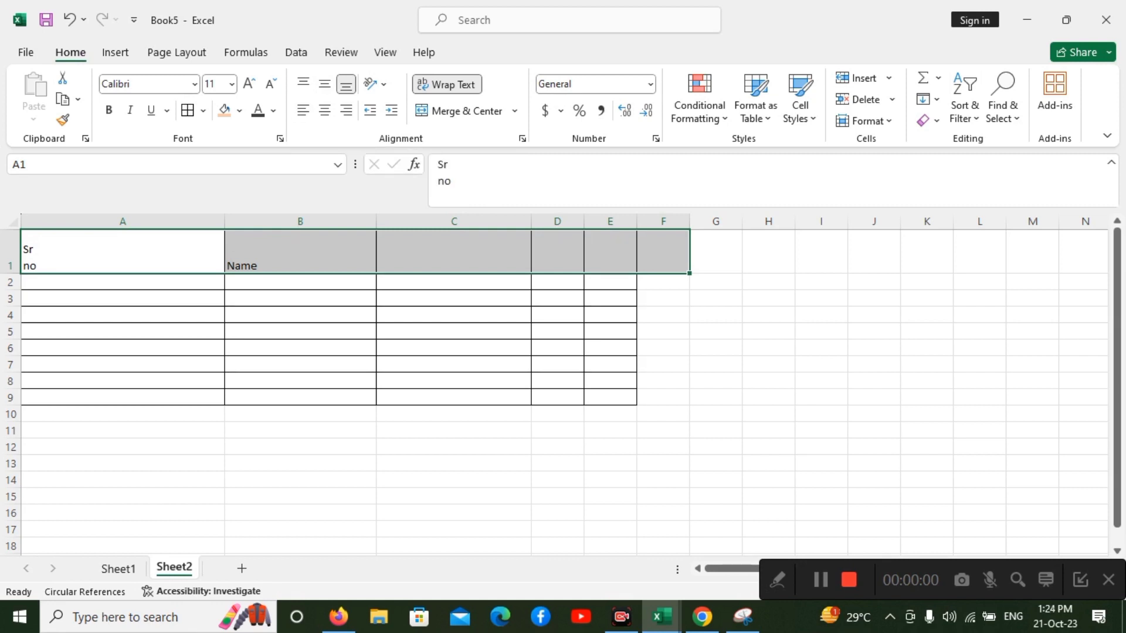
click(325, 110)
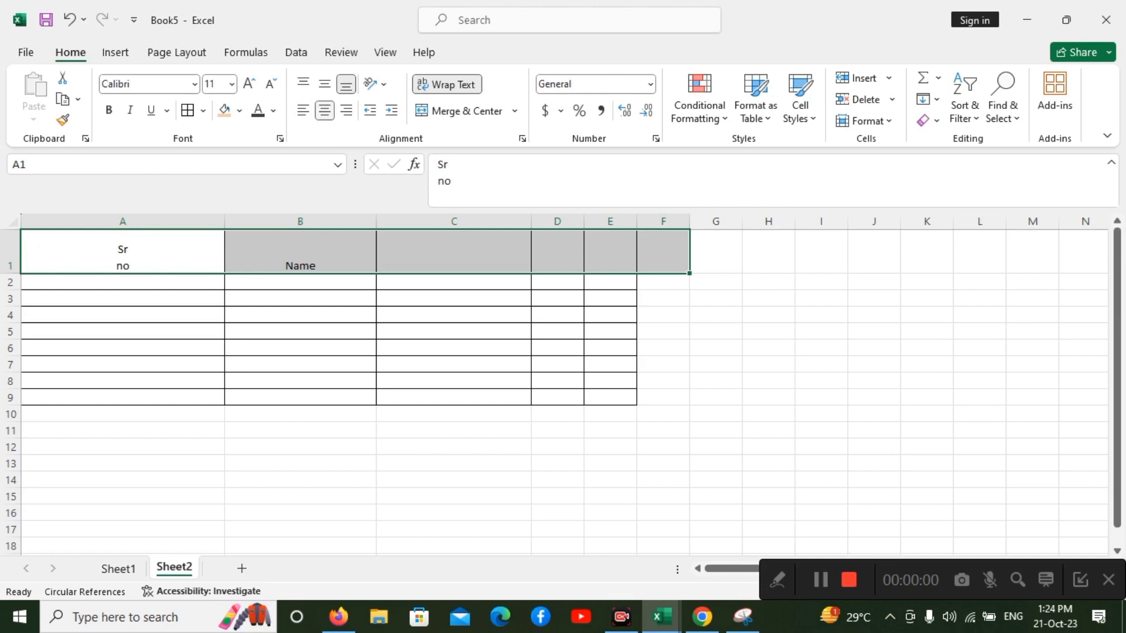
click(346, 110)
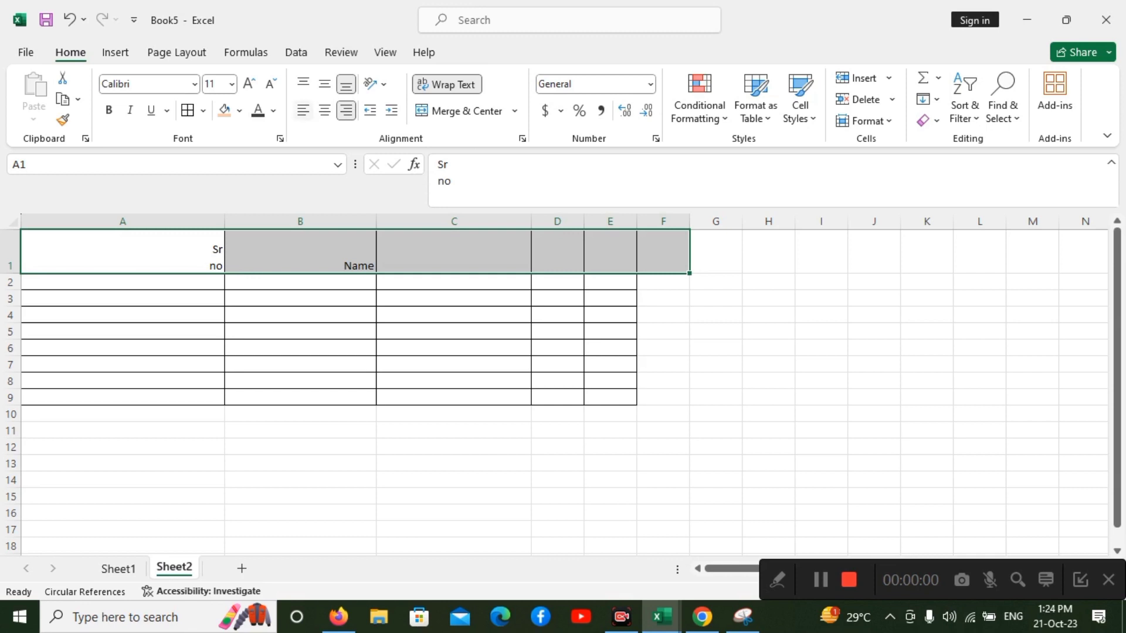
click(303, 110)
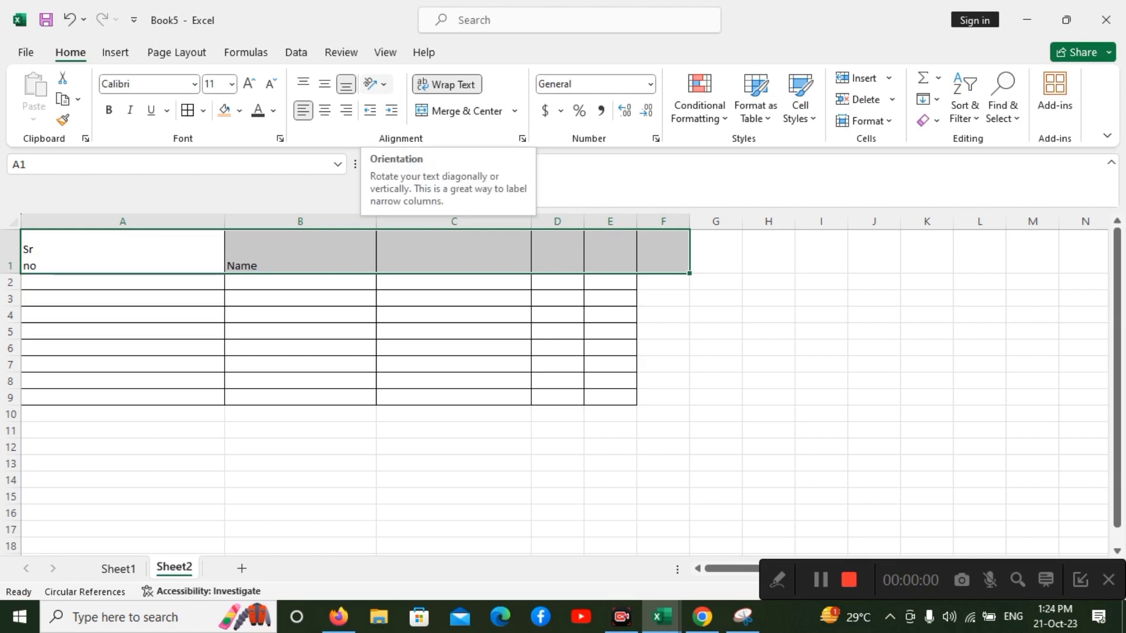
Try angling the text of header cells A1:F1 counterclockwise and clockwise.
click(377, 84)
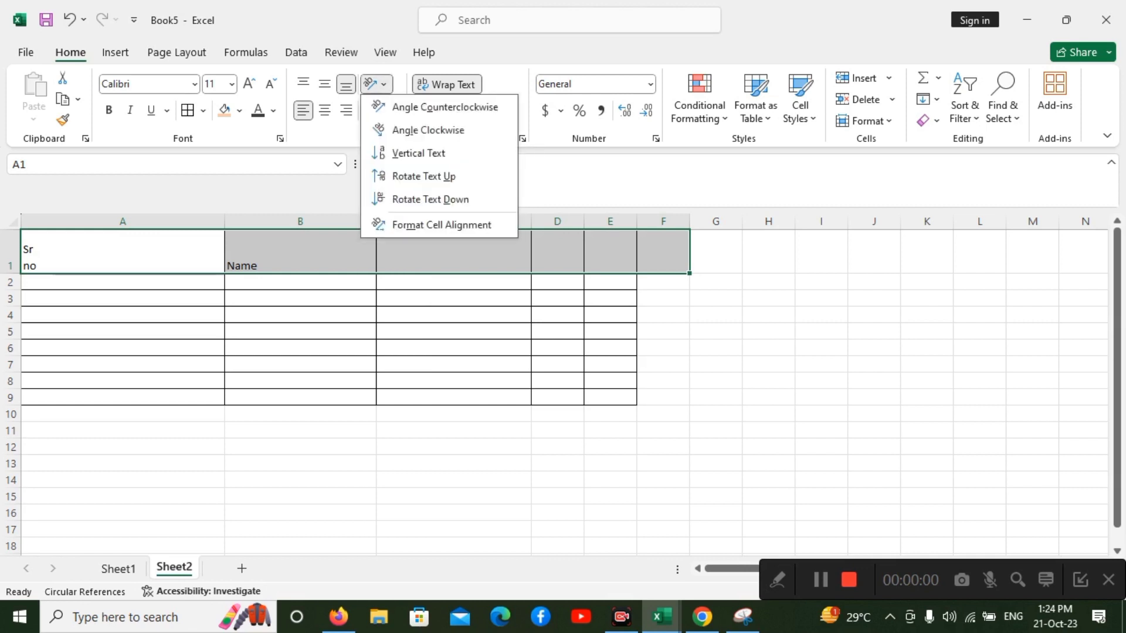
click(445, 106)
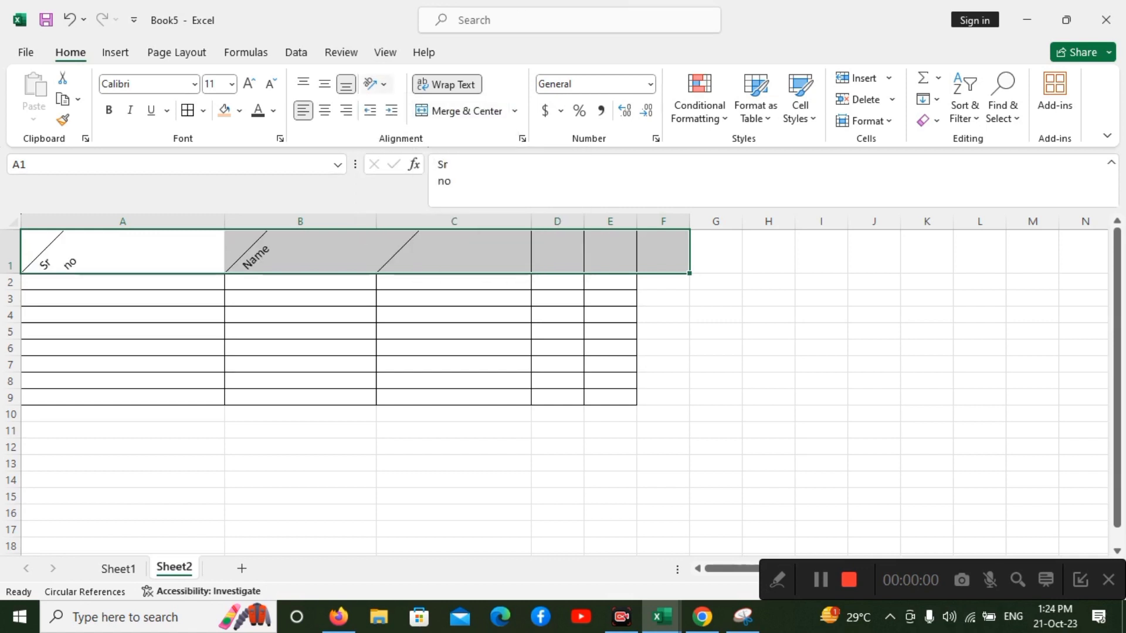
click(372, 84)
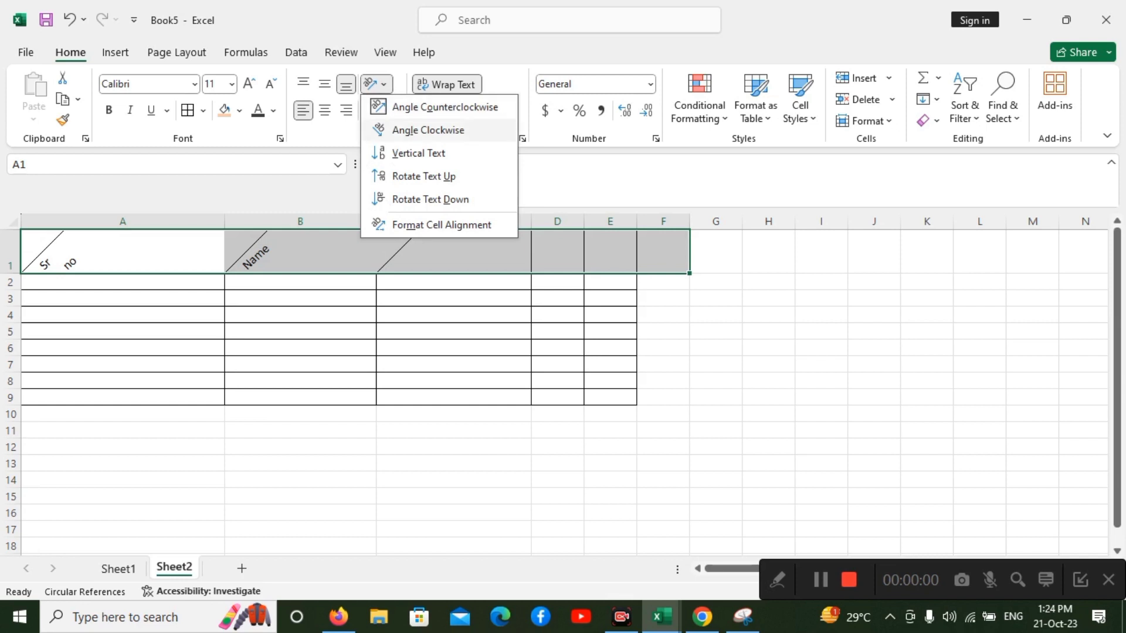
click(428, 129)
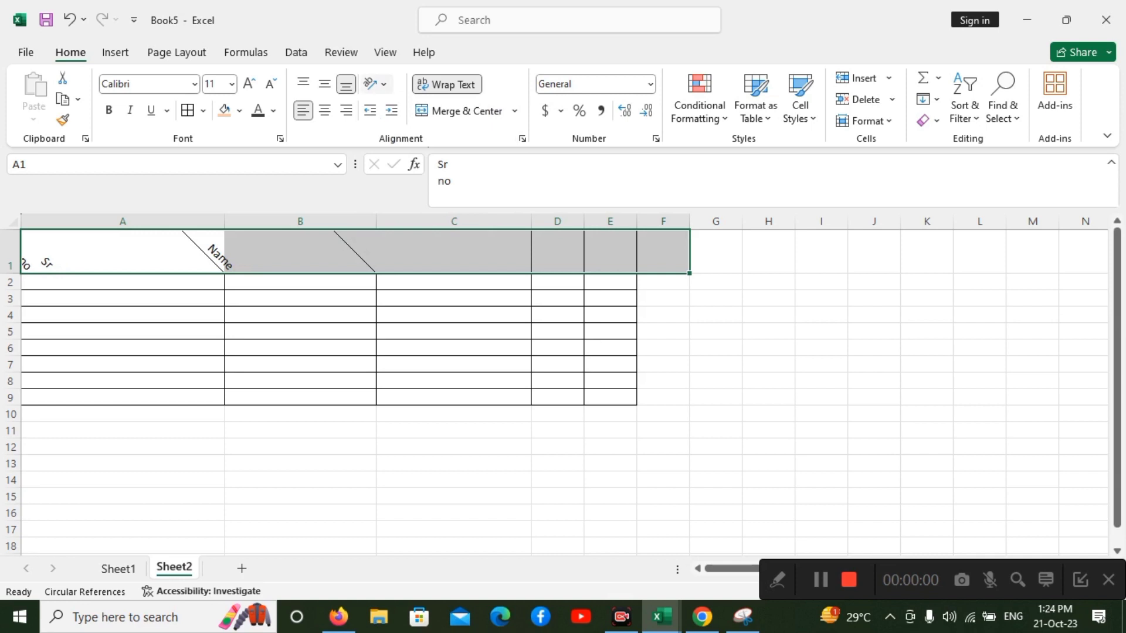
Rotate the text of header cells A1:F1 up and center it horizontally.
click(376, 84)
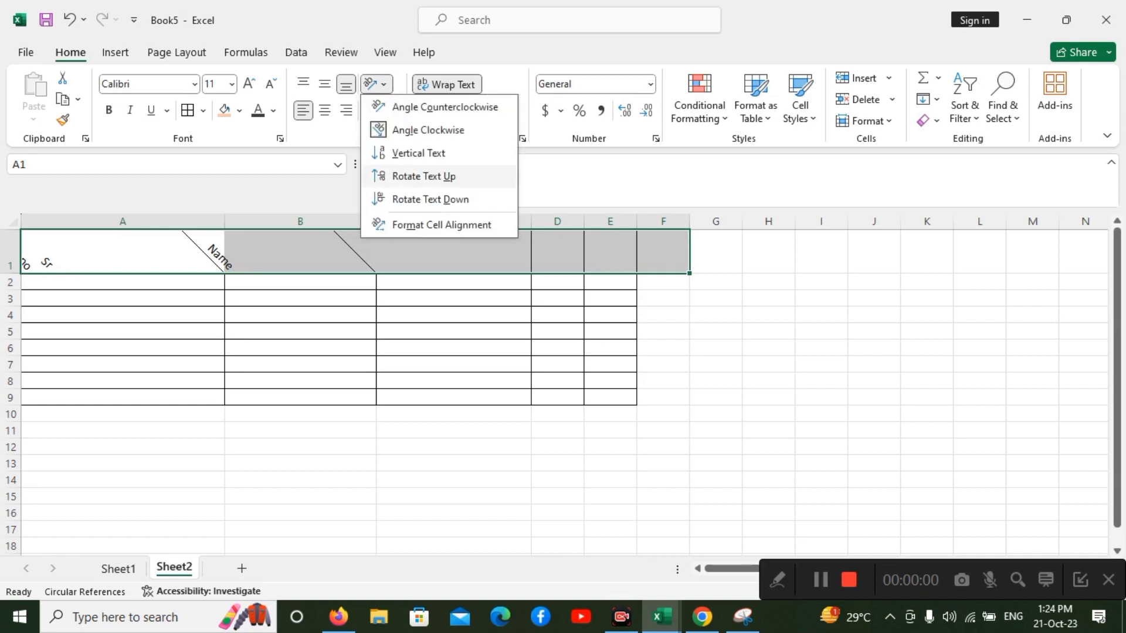
click(423, 176)
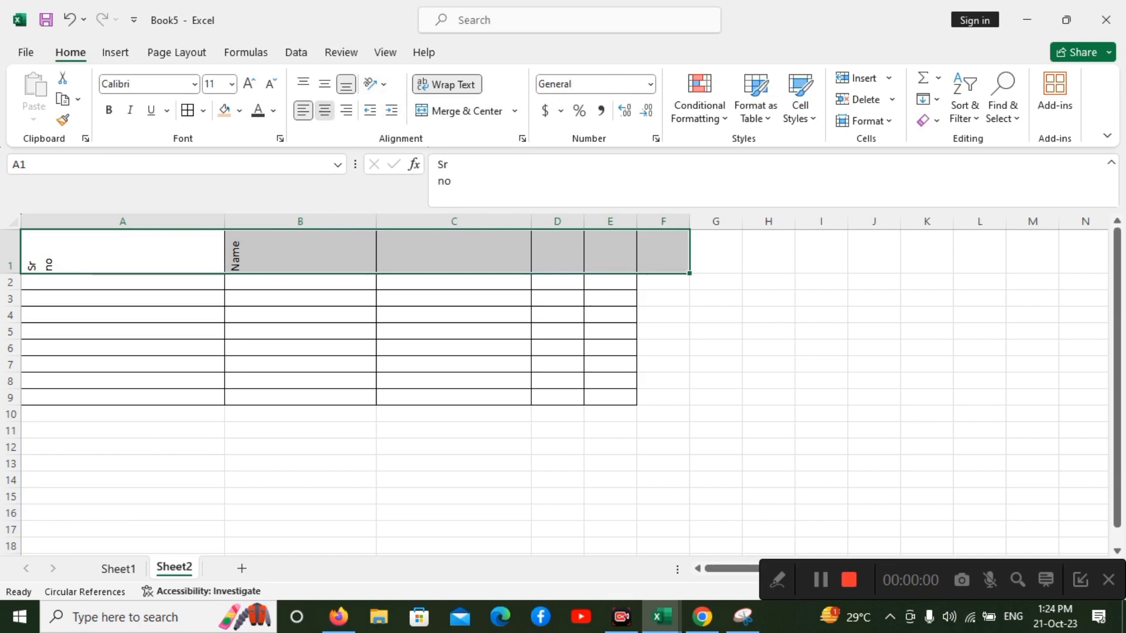
click(324, 110)
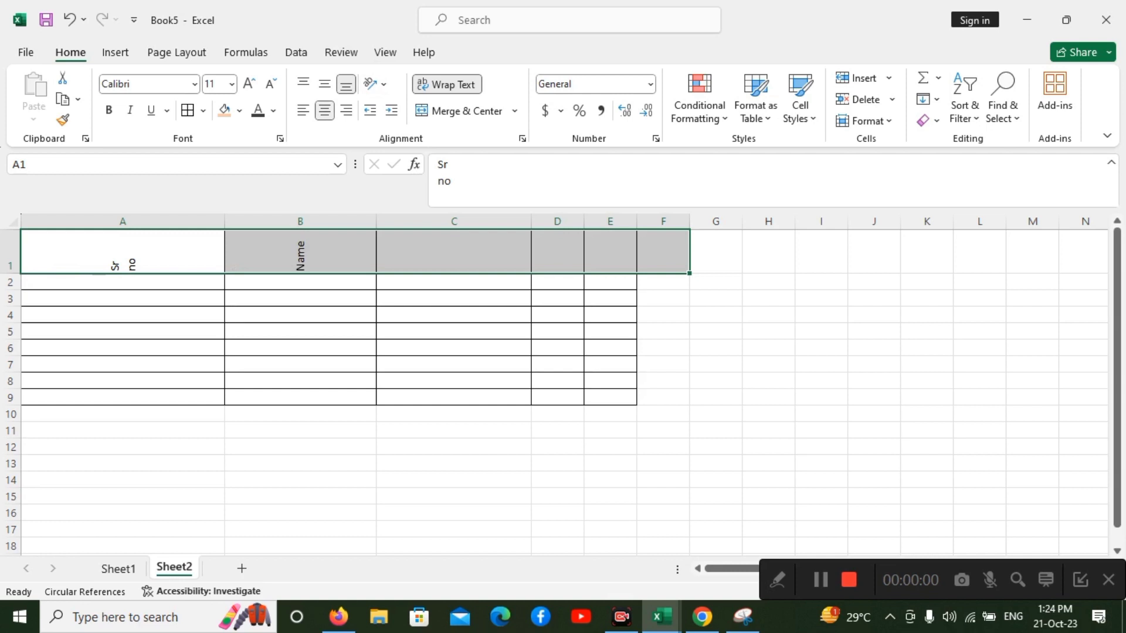
Set the text orientation of header cells A1:F1 to 45 degrees in the cell alignment settings.
click(375, 84)
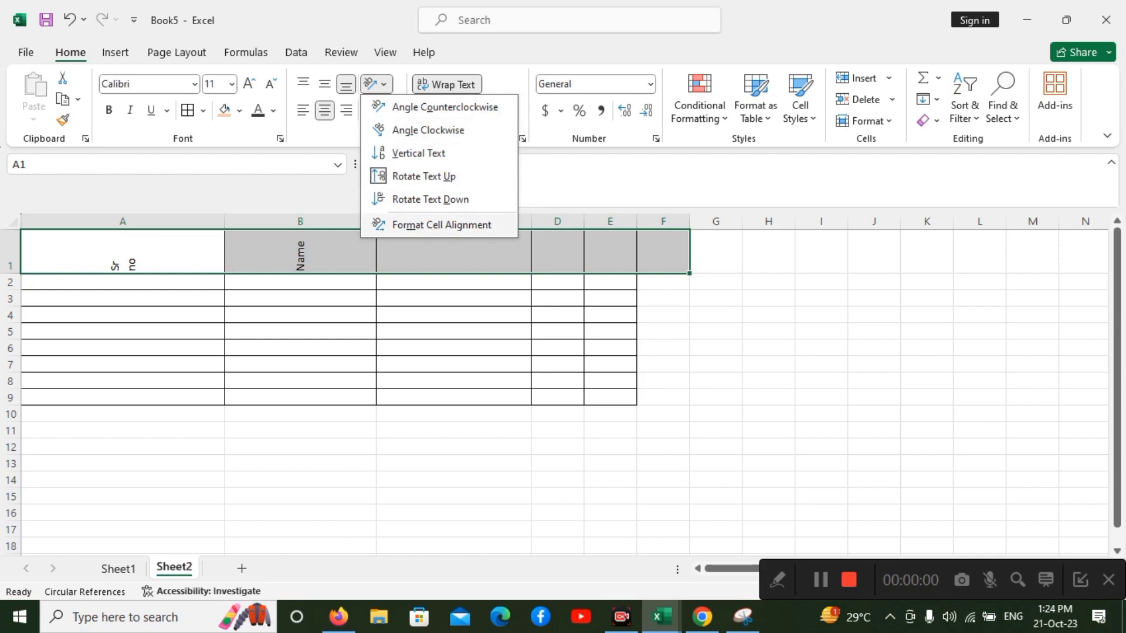
click(441, 225)
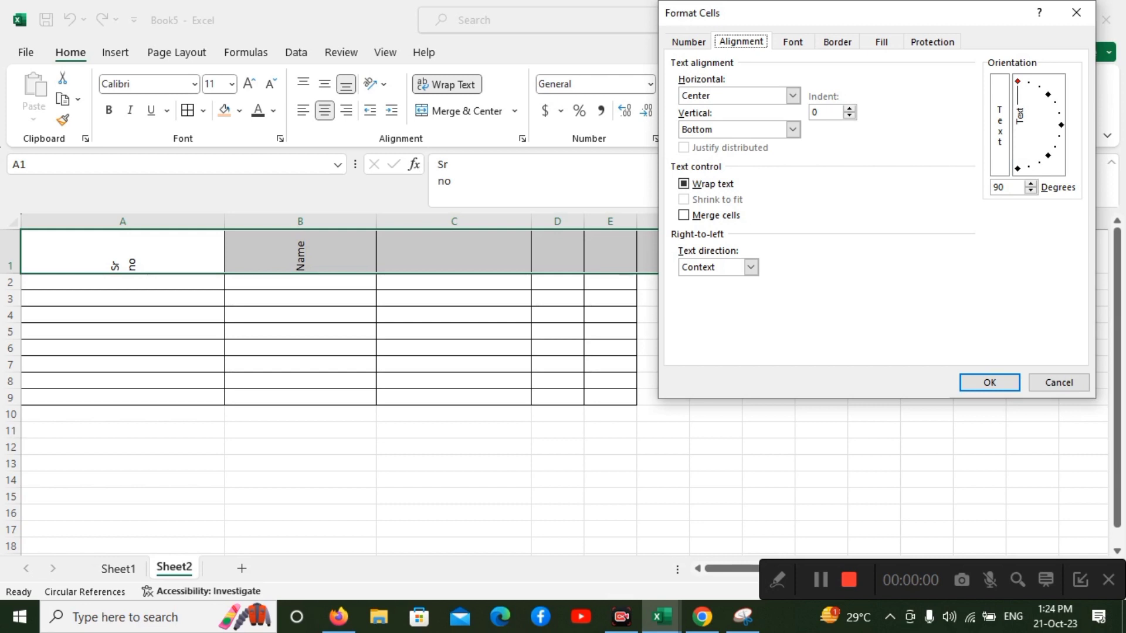
click(1041, 158)
text(-5)
drag(1057, 127, 1048, 94)
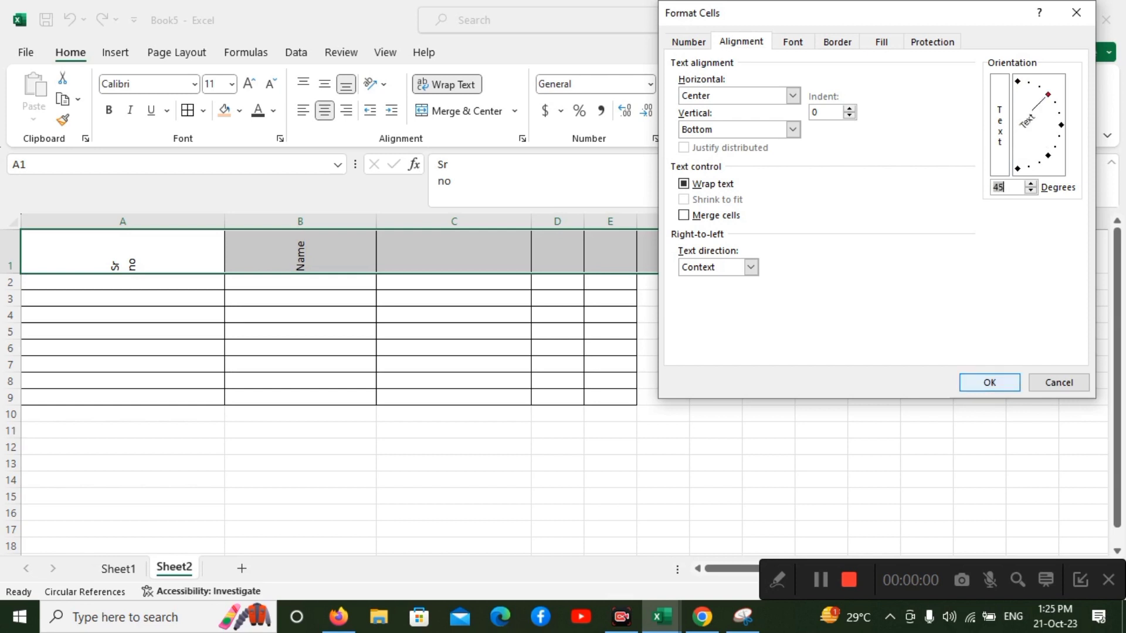
click(989, 383)
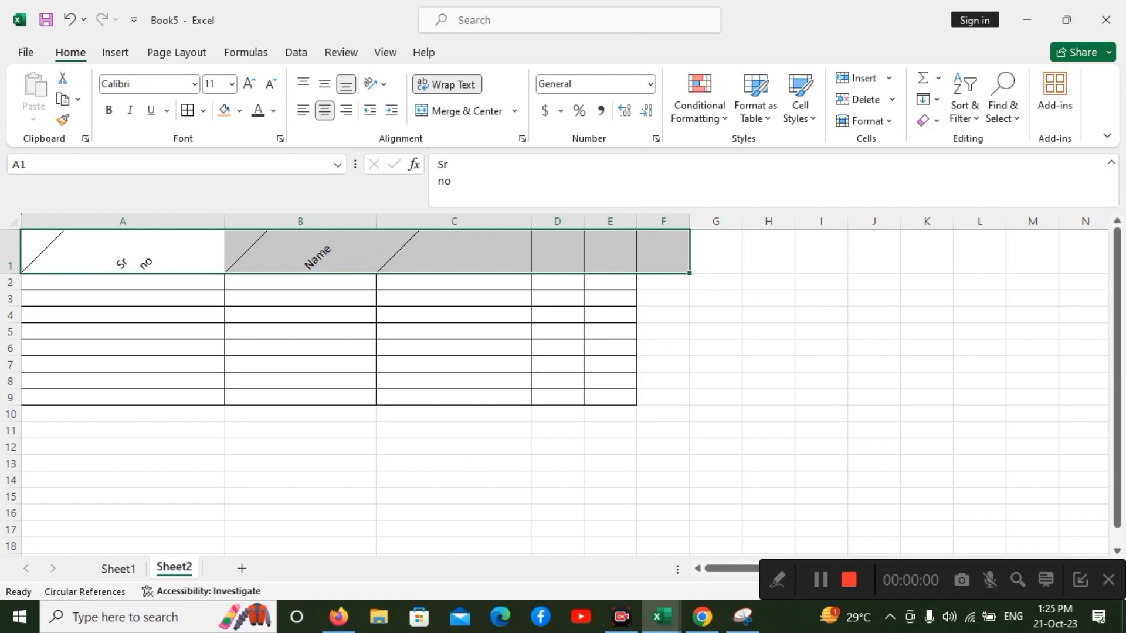
Undo the last three formatting changes on the header cells: the 45-degree angle, the centering and the upward rotation.
key(ctrl+z)
key(ctrl+z)
key(ctrl+z)
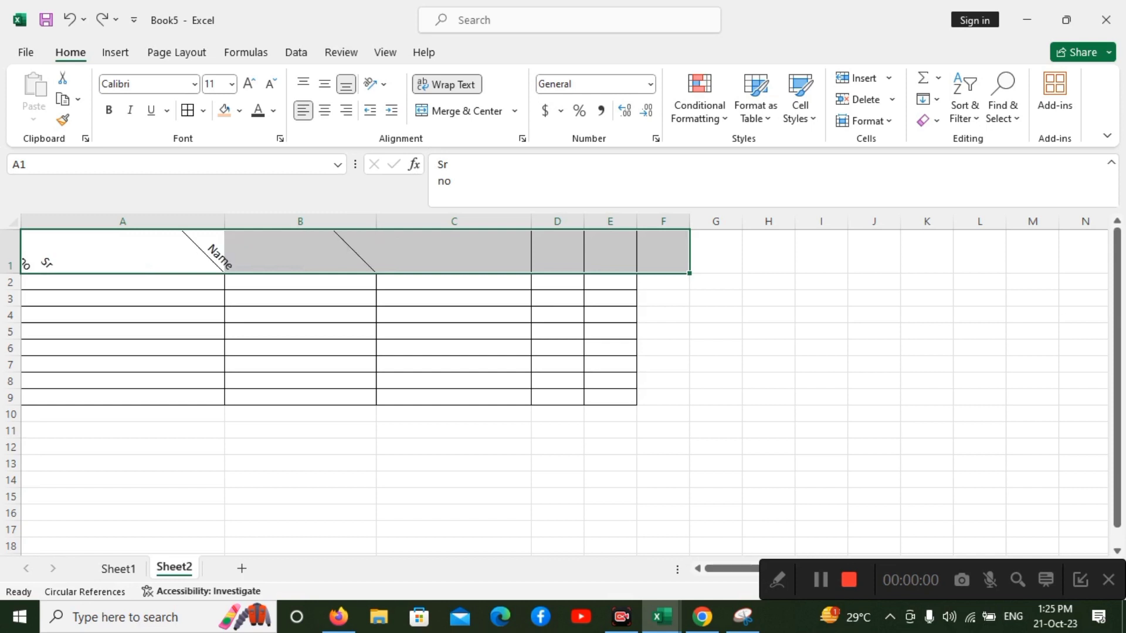
key(ctrl+v)
Set the text orientation of header cells A1:F1 back to horizontal in the cell alignment settings.
click(375, 84)
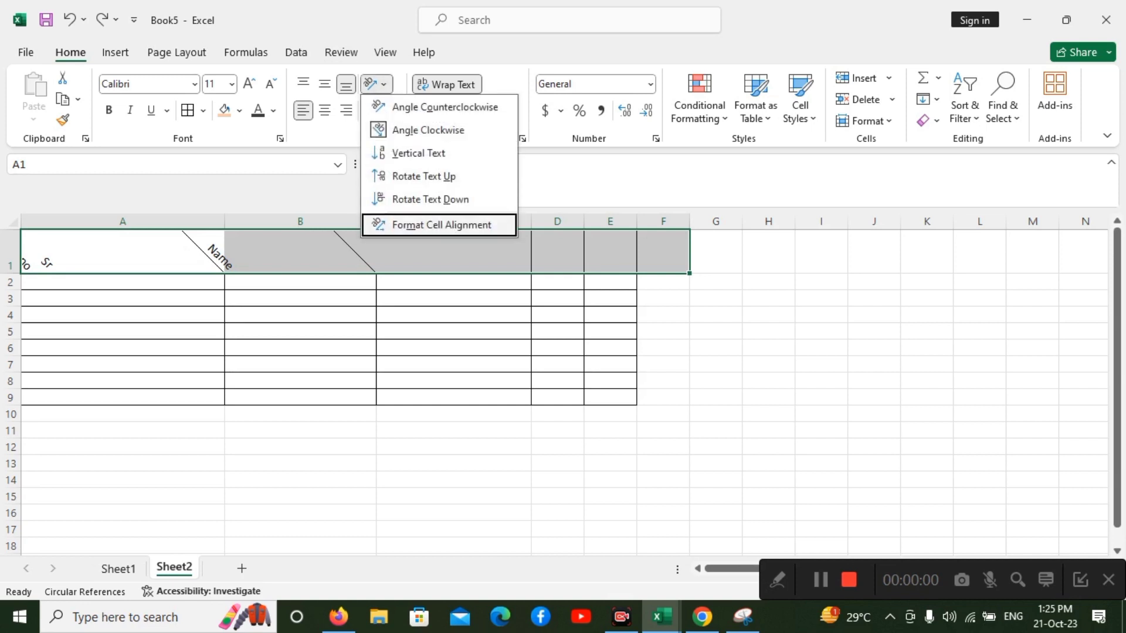
click(441, 225)
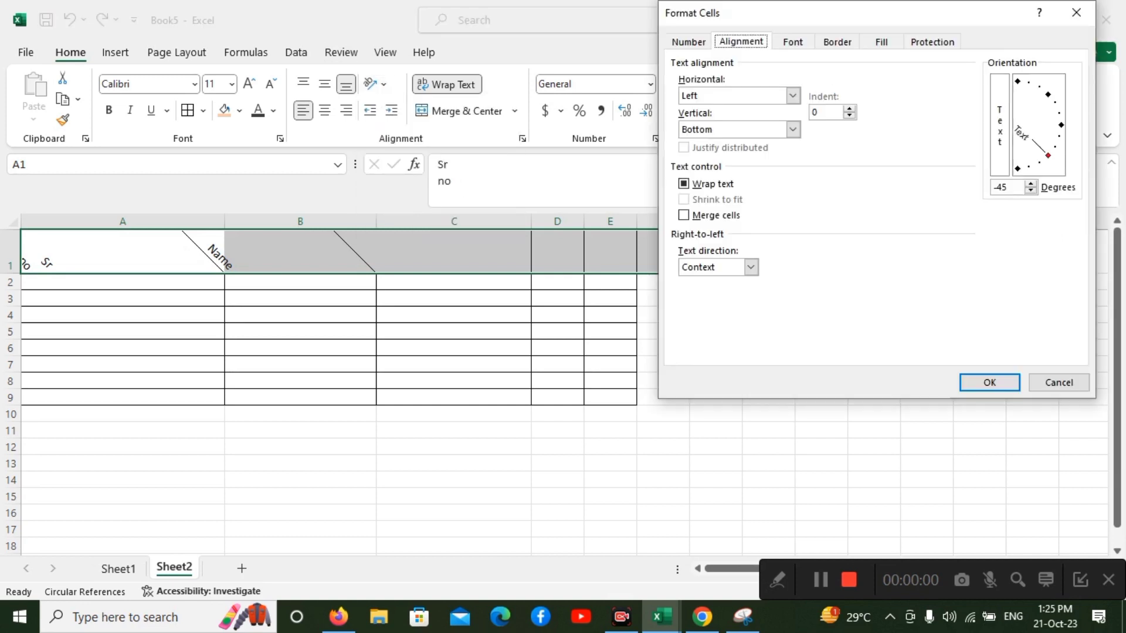
click(1059, 123)
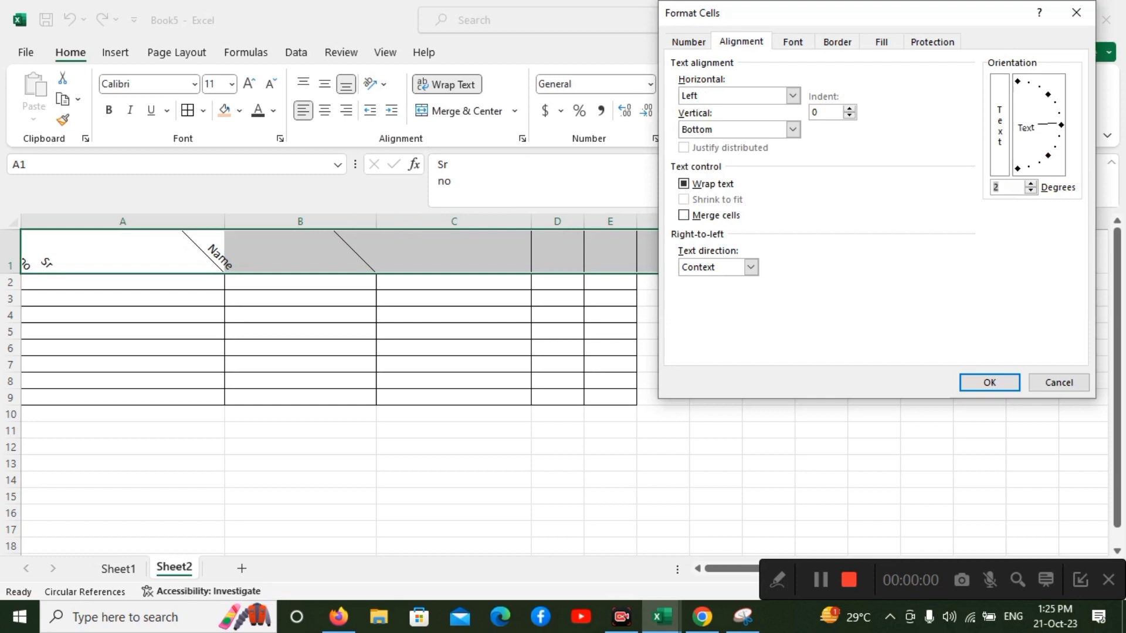
click(1061, 125)
click(990, 383)
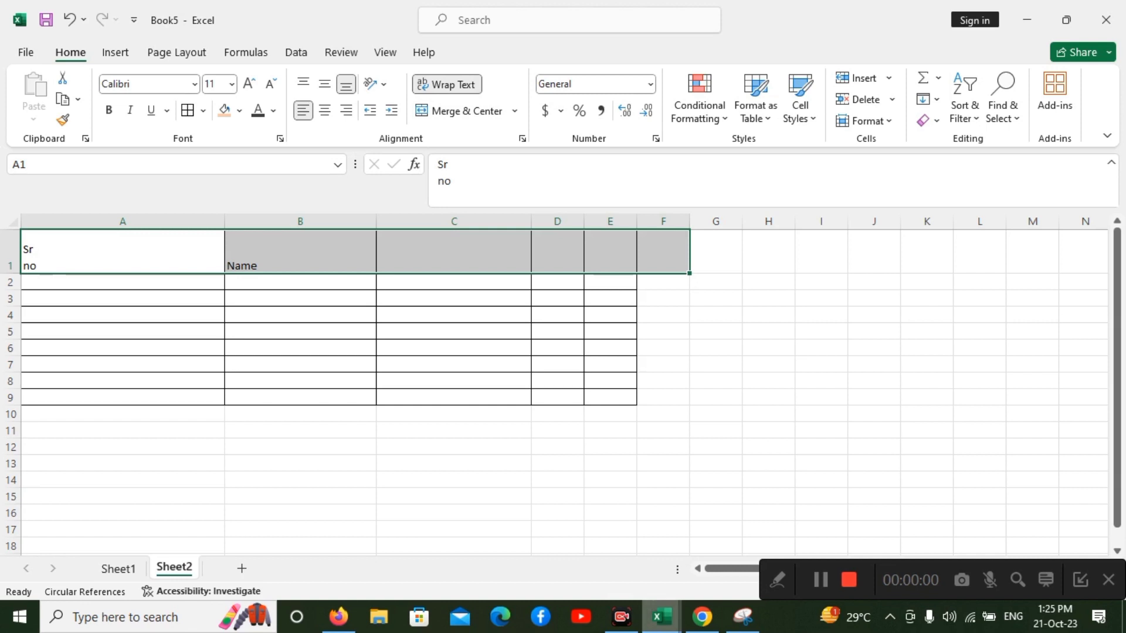
mouse_move(662, 616)
mouse_move(661, 545)
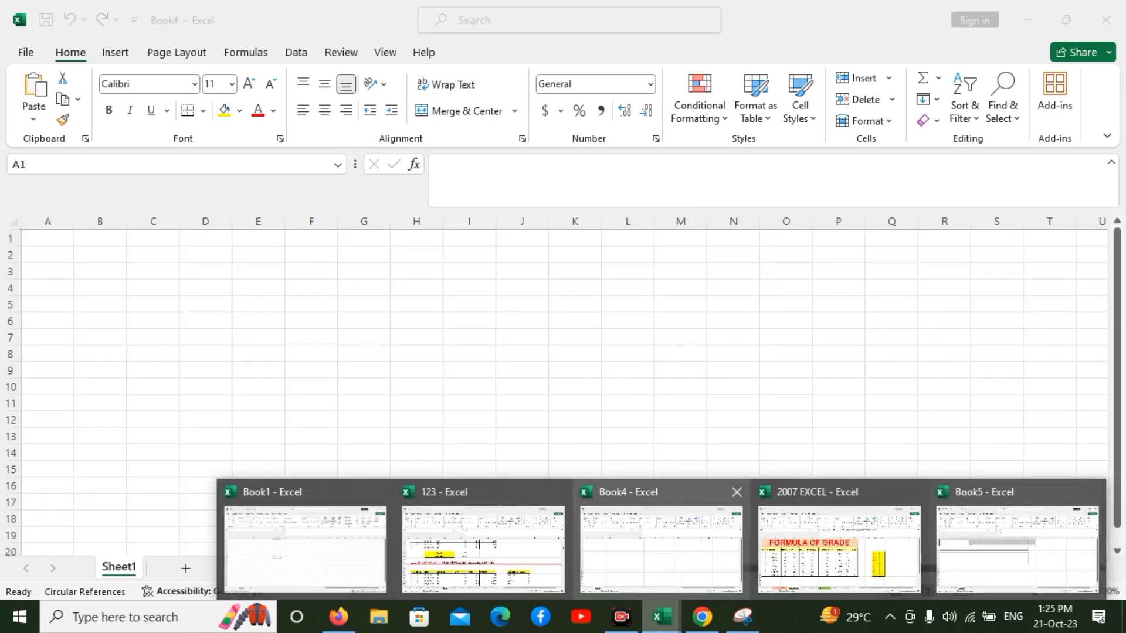
click(1018, 548)
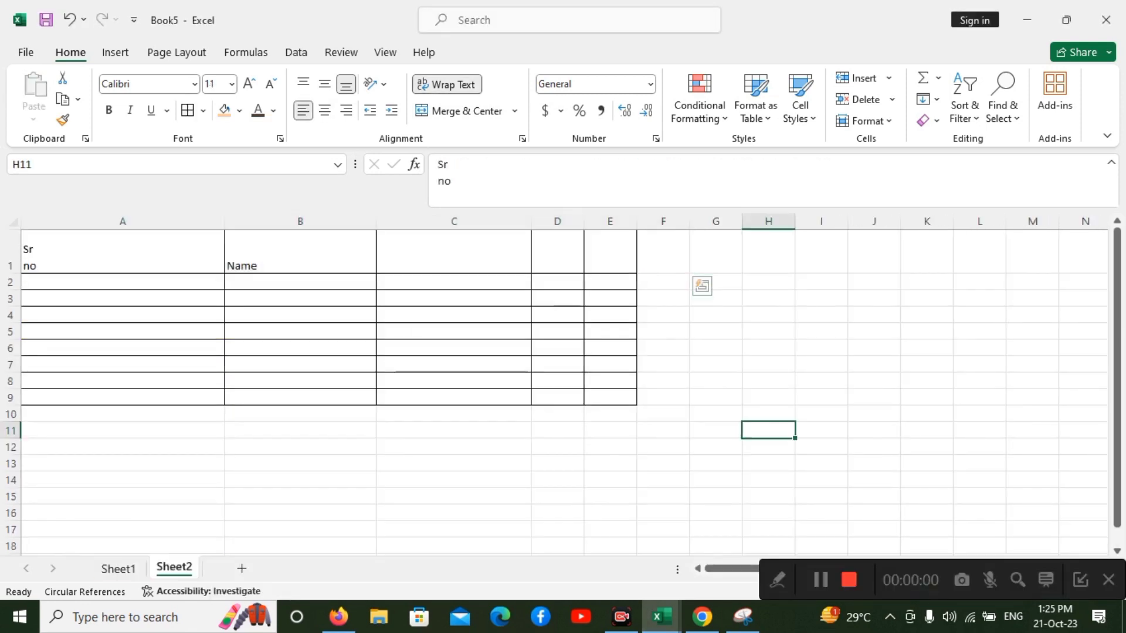